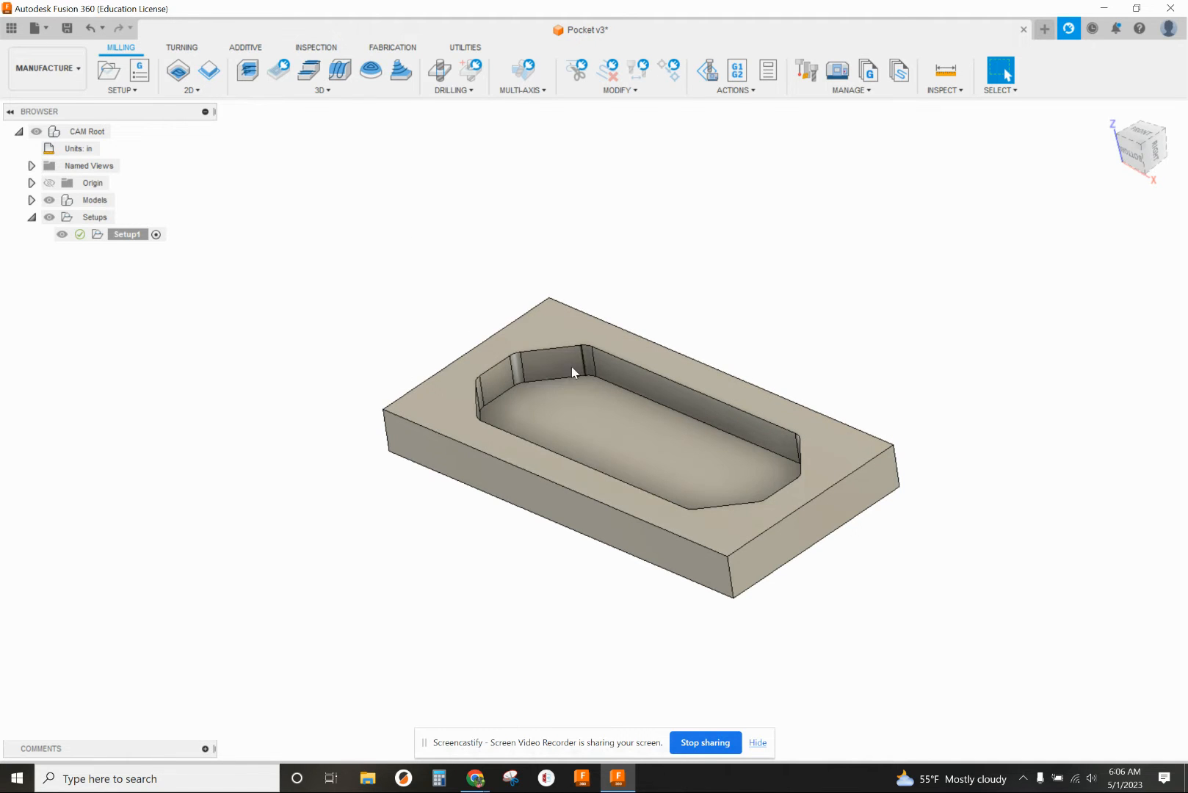
Review Setup1's coordinate system, stock and post-process settings, and check the document's milling tool in the tool library
double_click(97, 237)
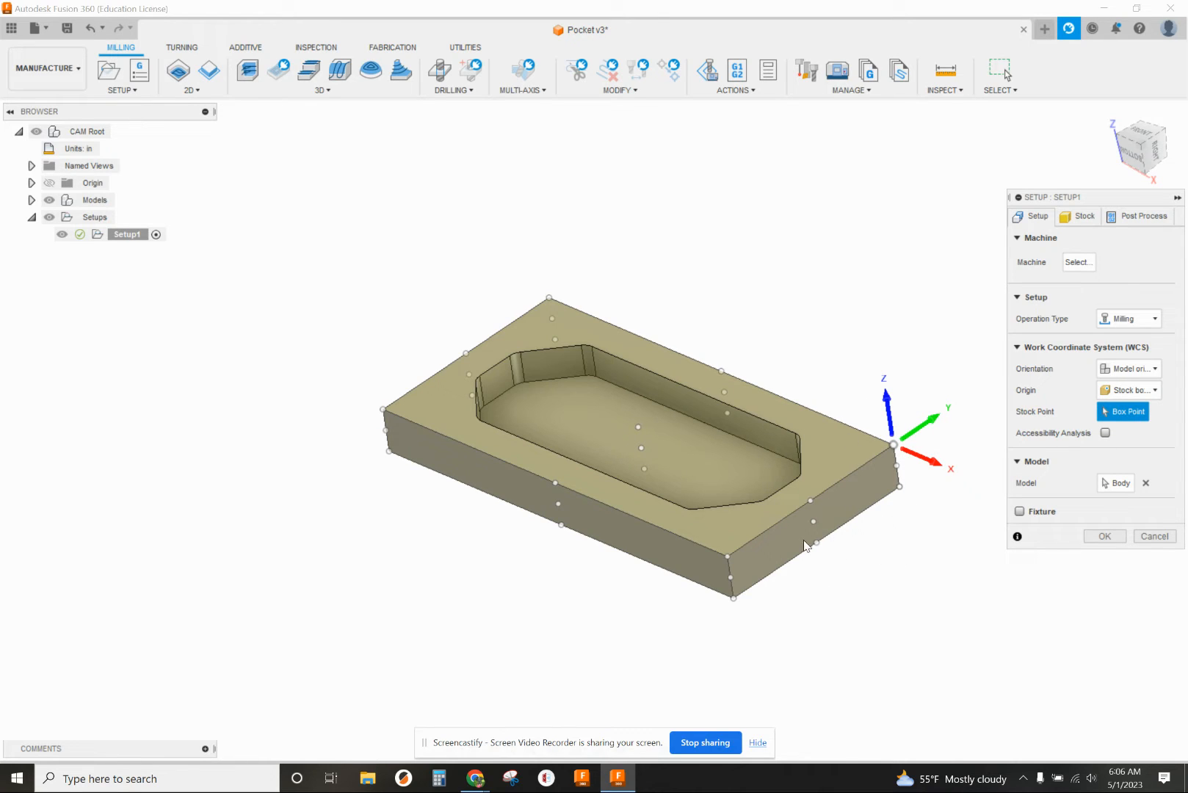
left_click(1080, 216)
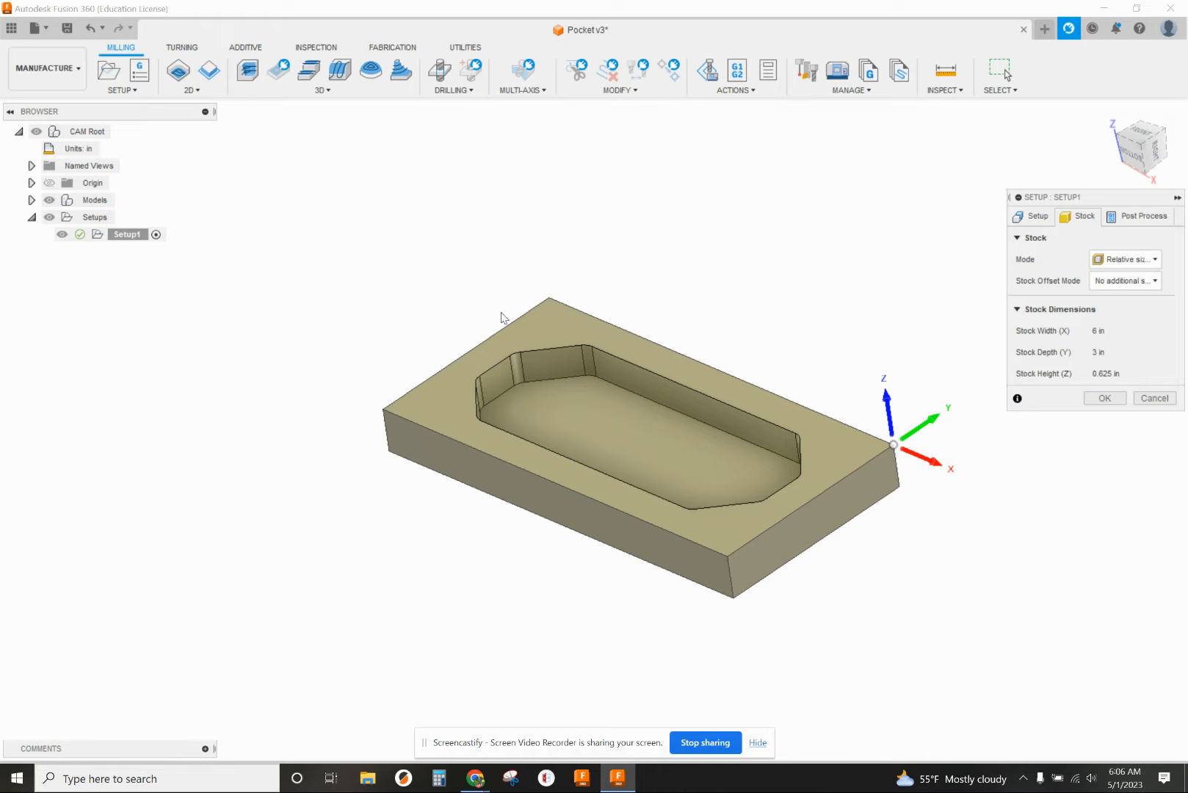
left_click(1142, 219)
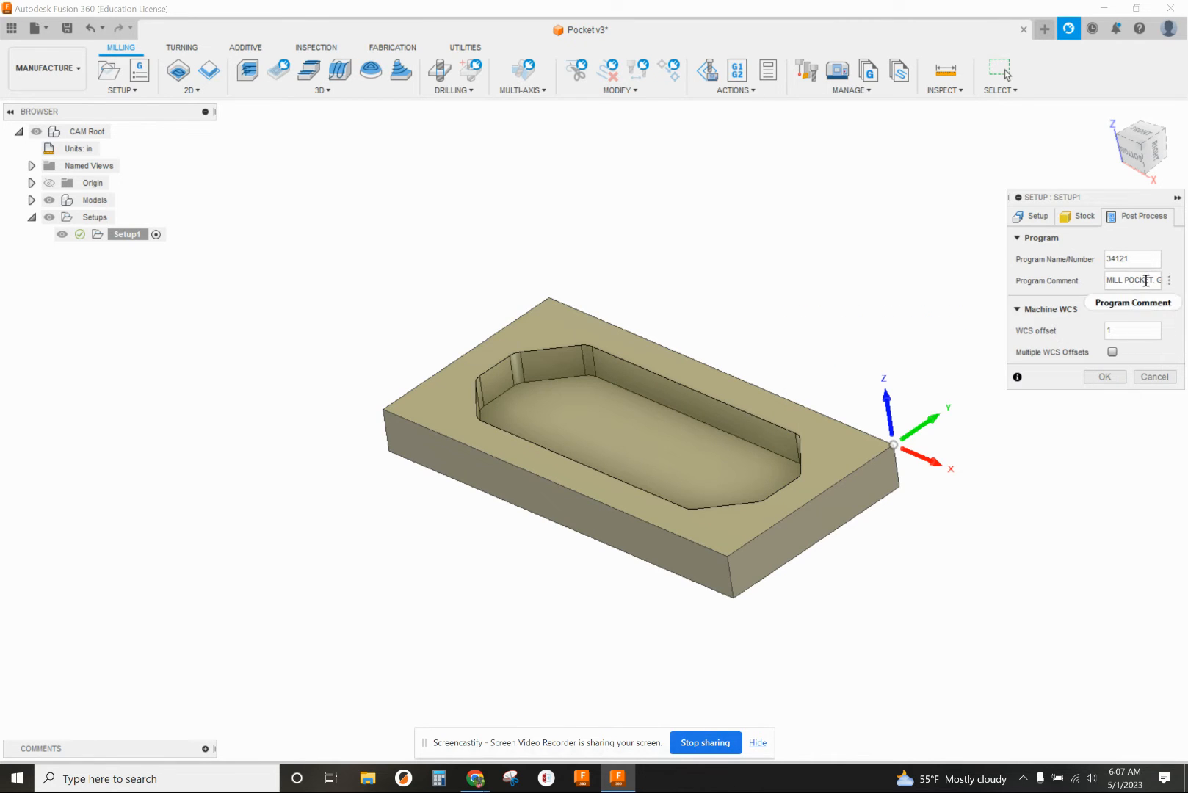
left_click(1114, 280)
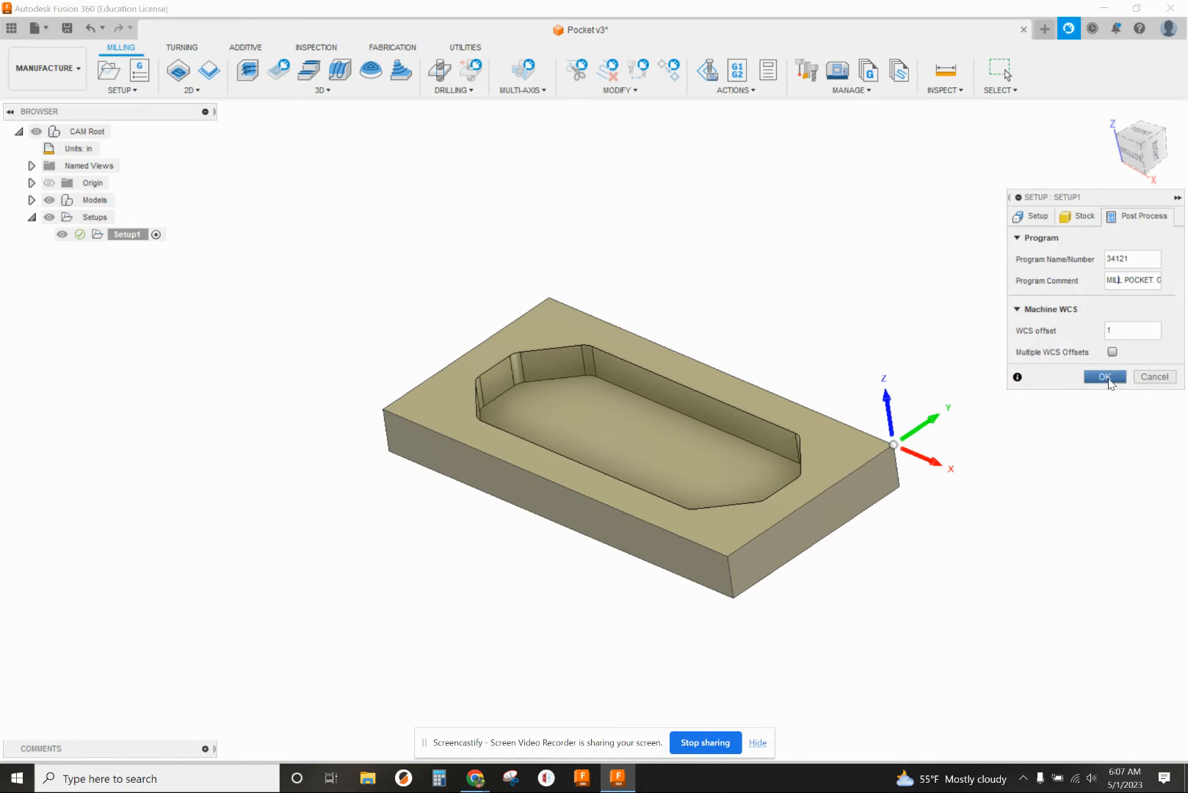
left_click(1105, 377)
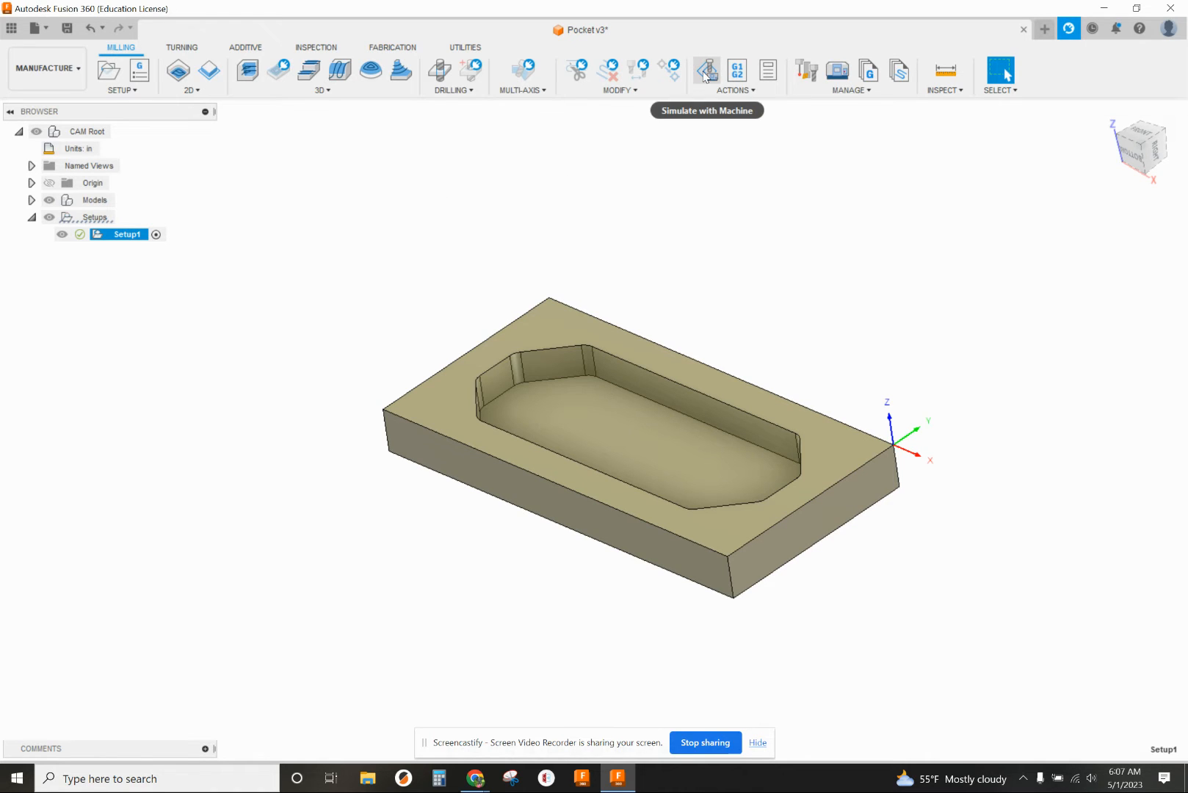
left_click(806, 83)
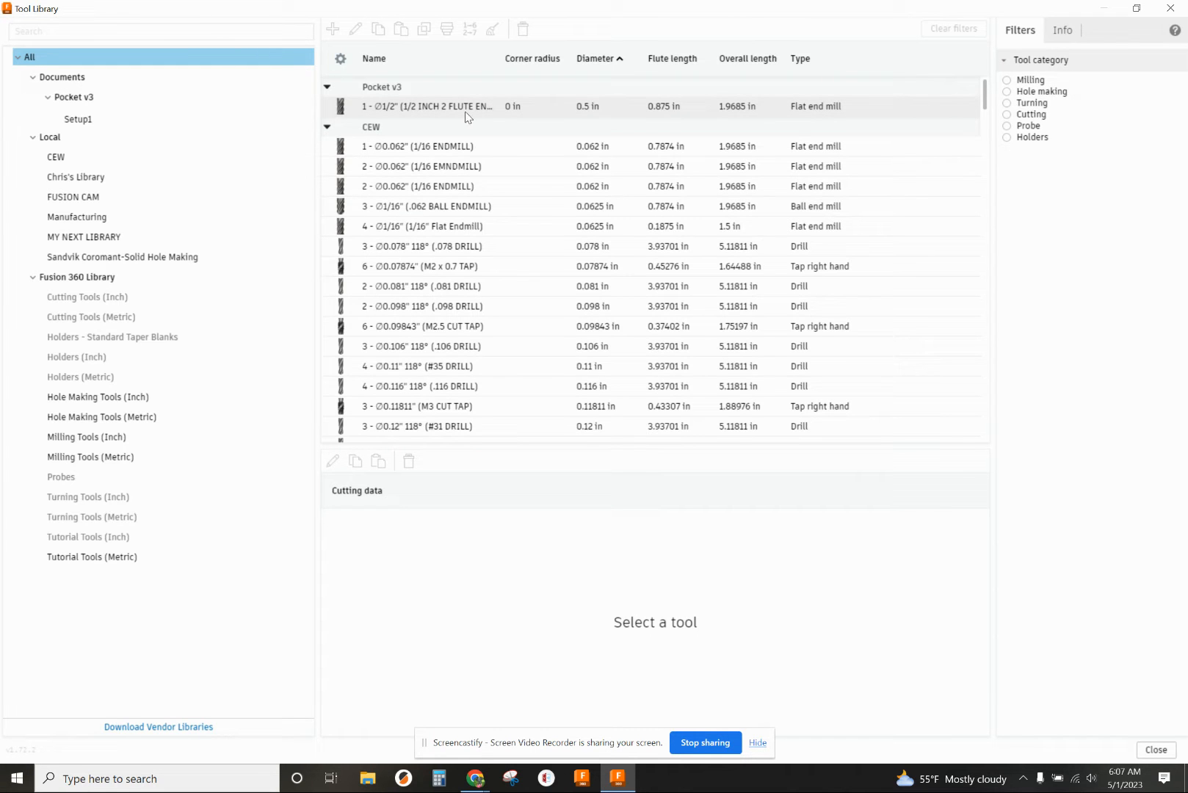
left_click(1155, 750)
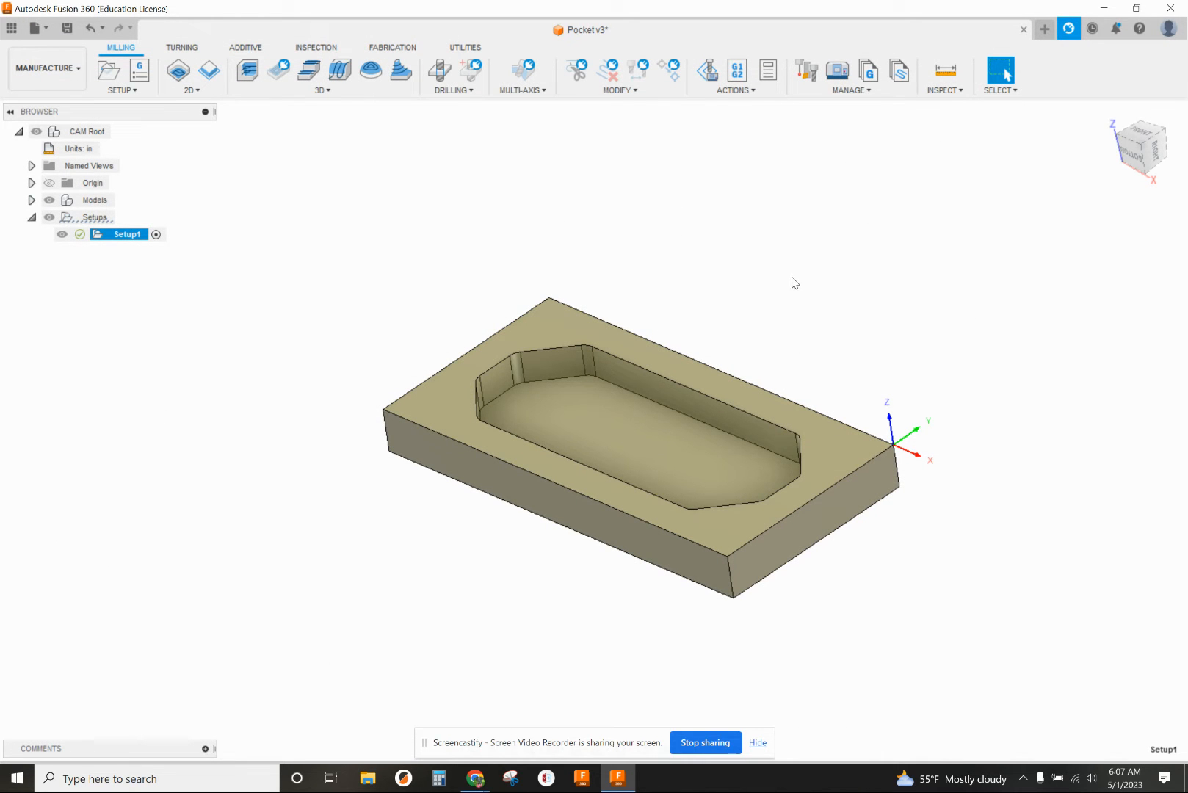
Create a 2D Pocket operation with the 1/2 inch 2 flute flat end mill and select the pocket floor as its geometry
left_click(194, 90)
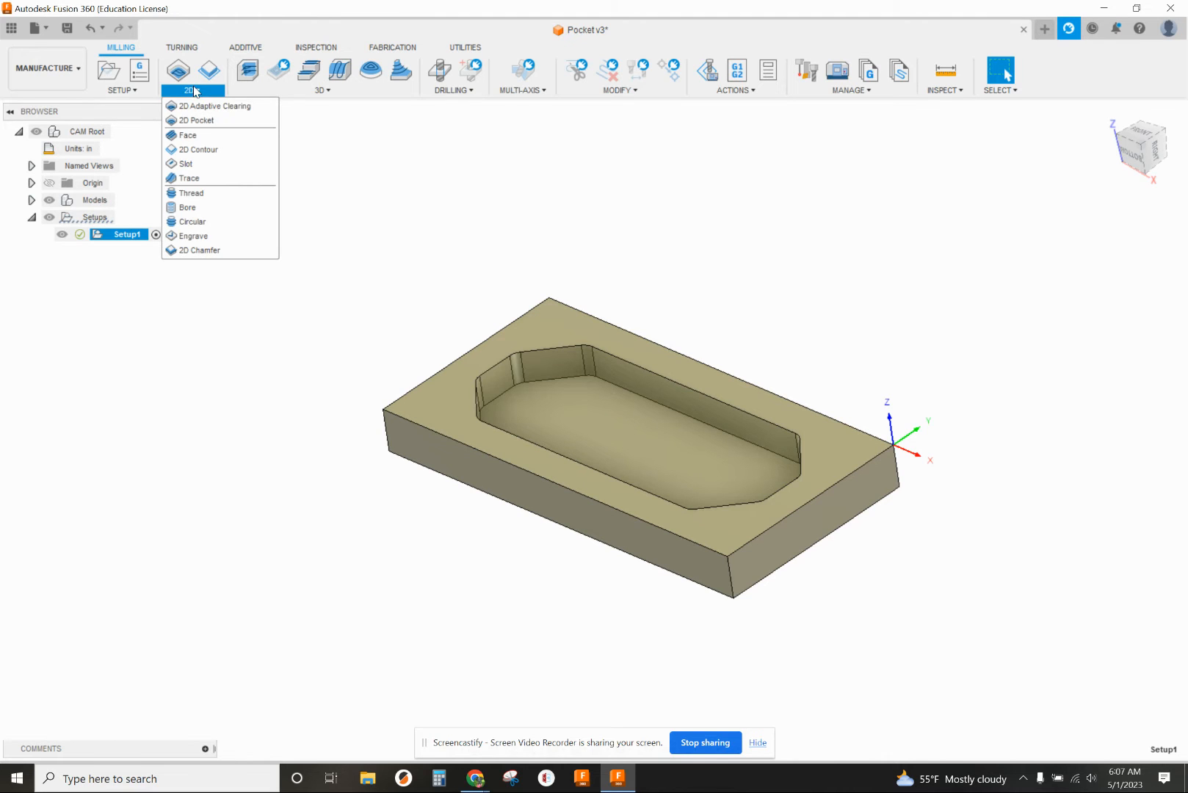
left_click(195, 122)
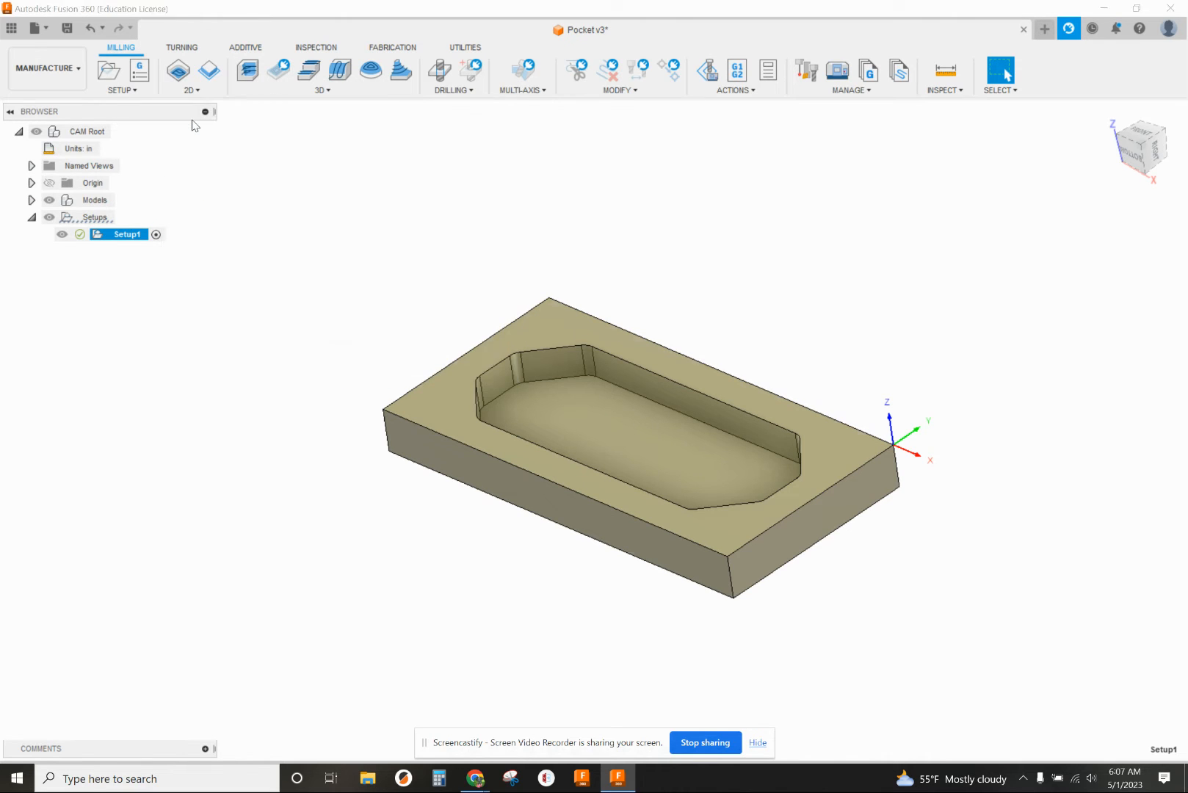
left_click(1113, 266)
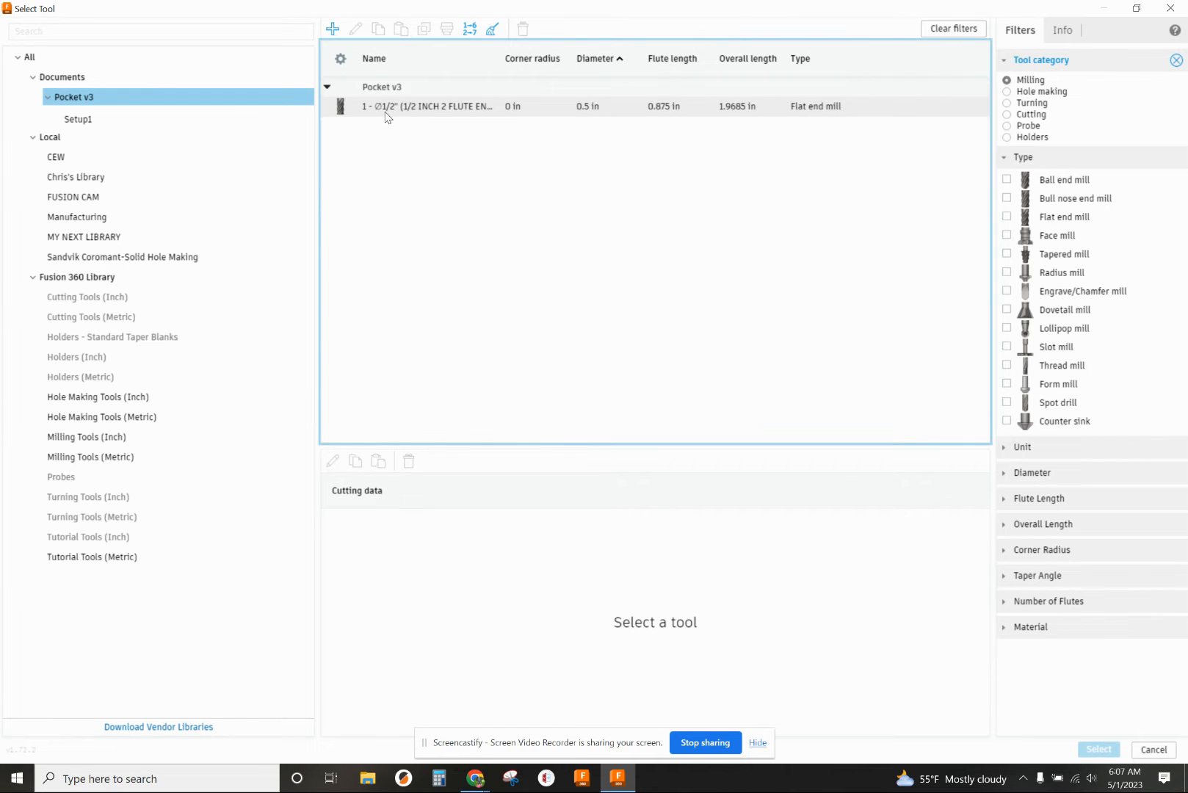
double_click(385, 113)
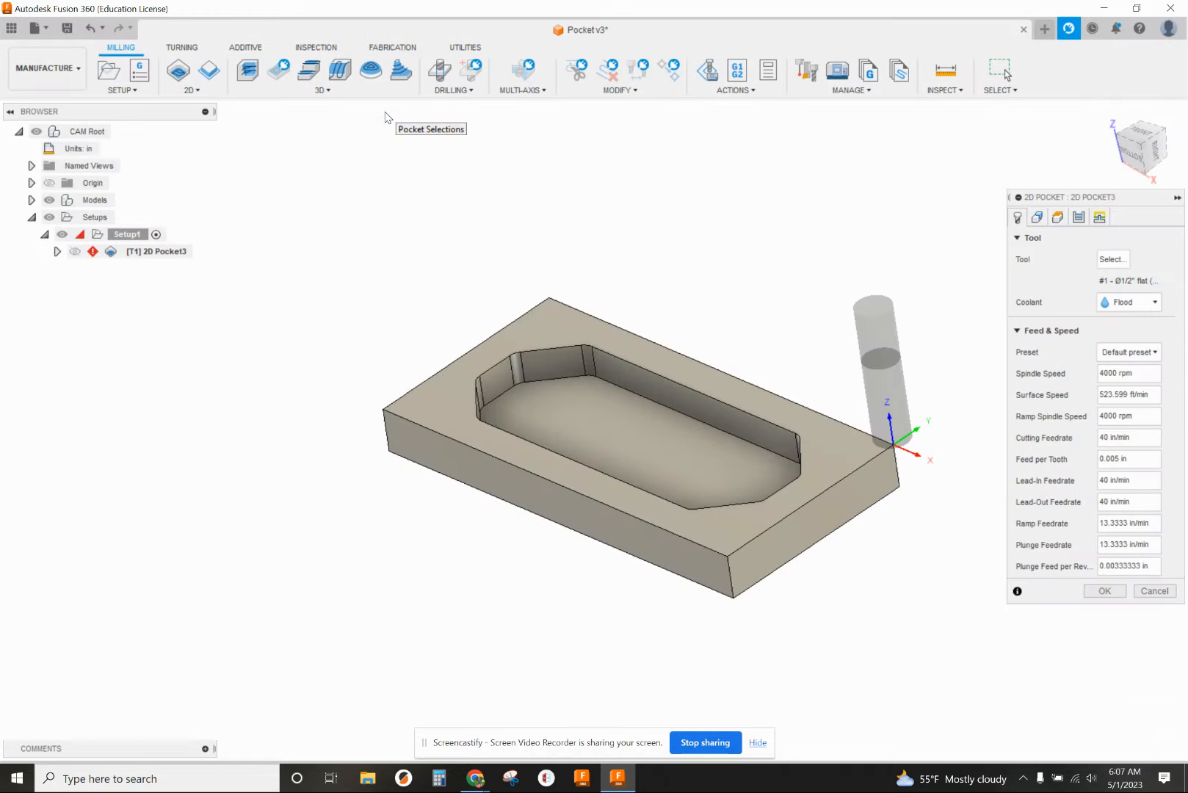
left_click(1037, 218)
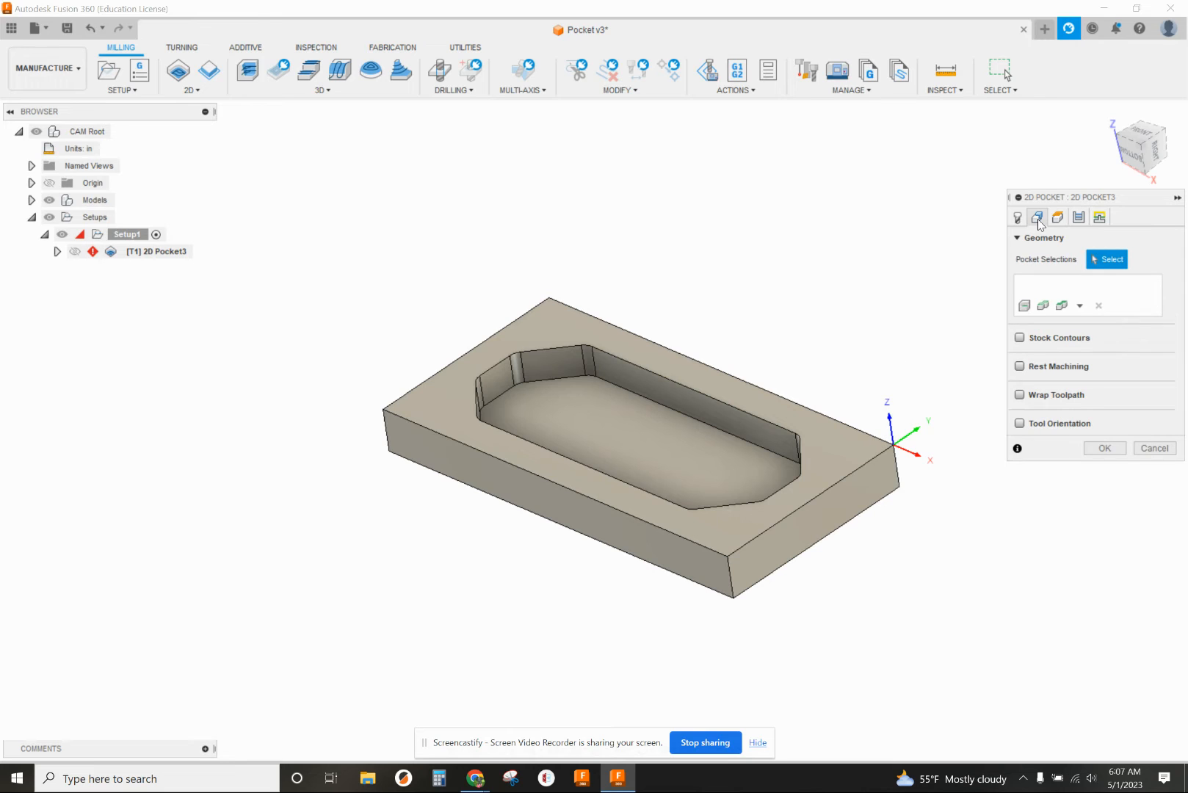
left_click(581, 417)
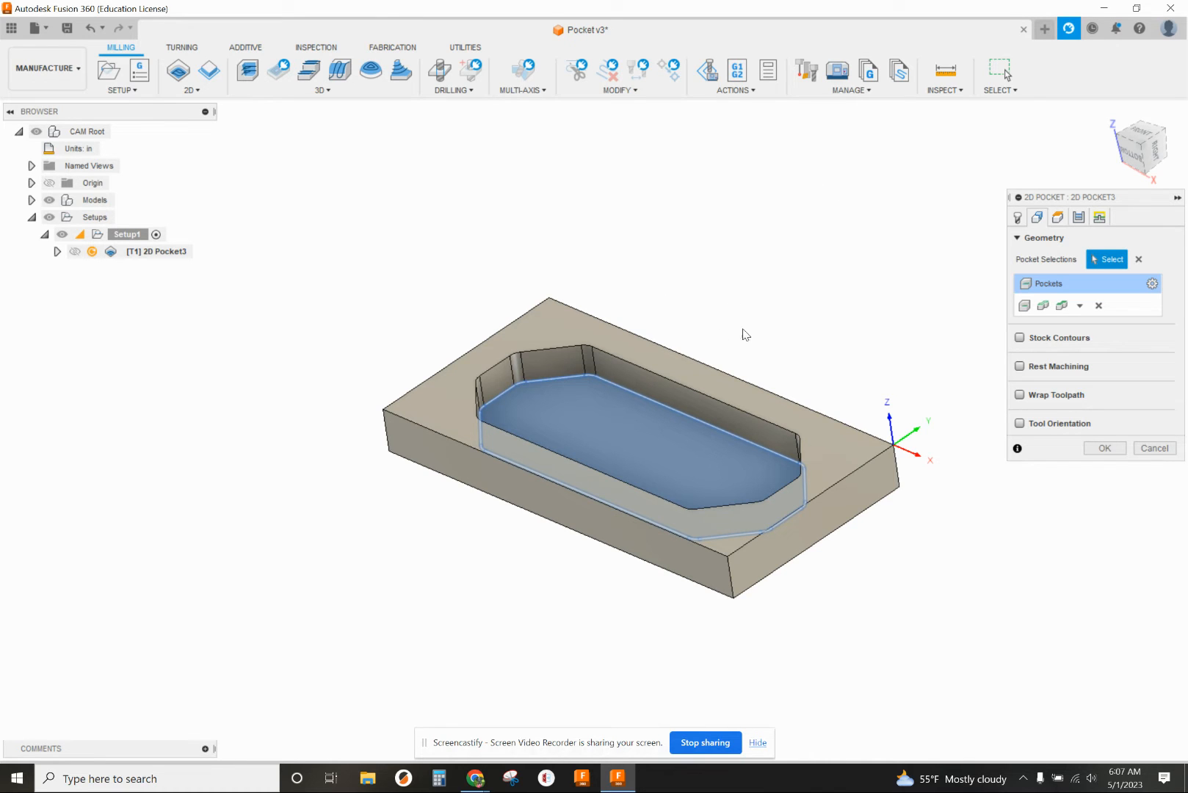
Set both the radial and axial stock to leave to 0.01 in for the first pocket operation
left_click(1058, 218)
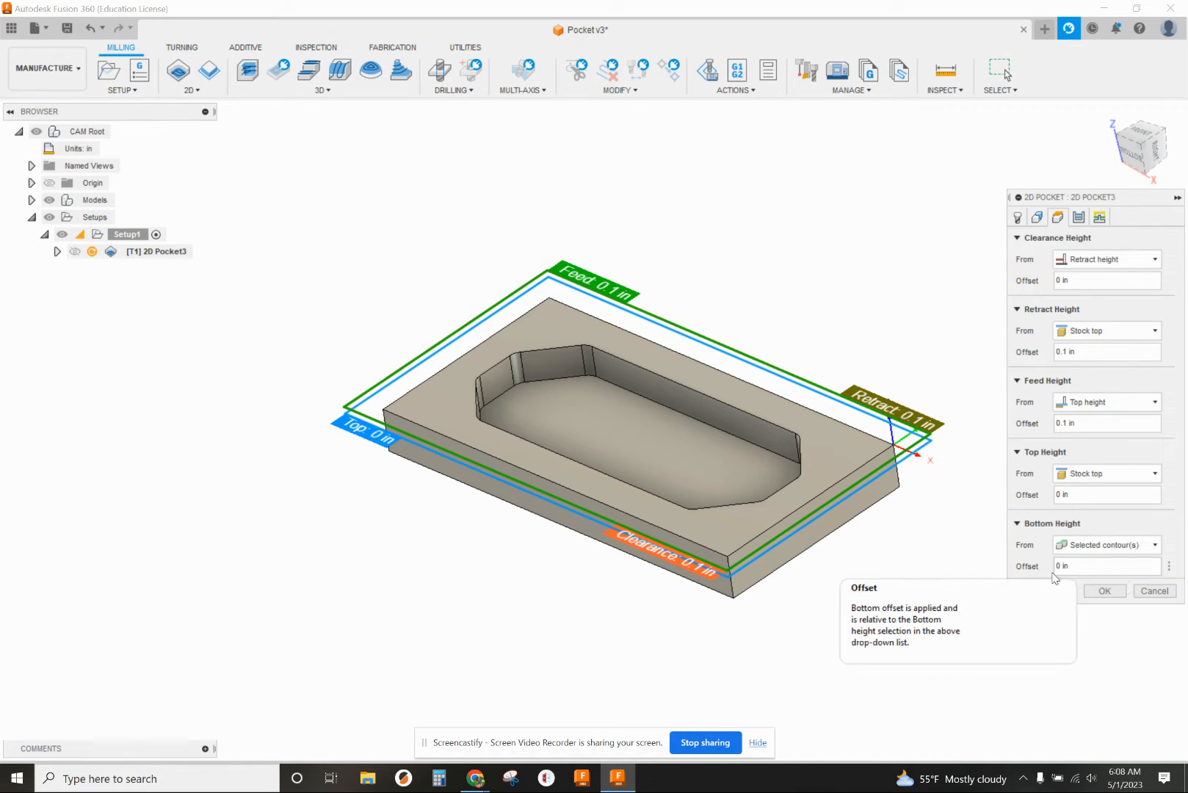
left_click(1079, 218)
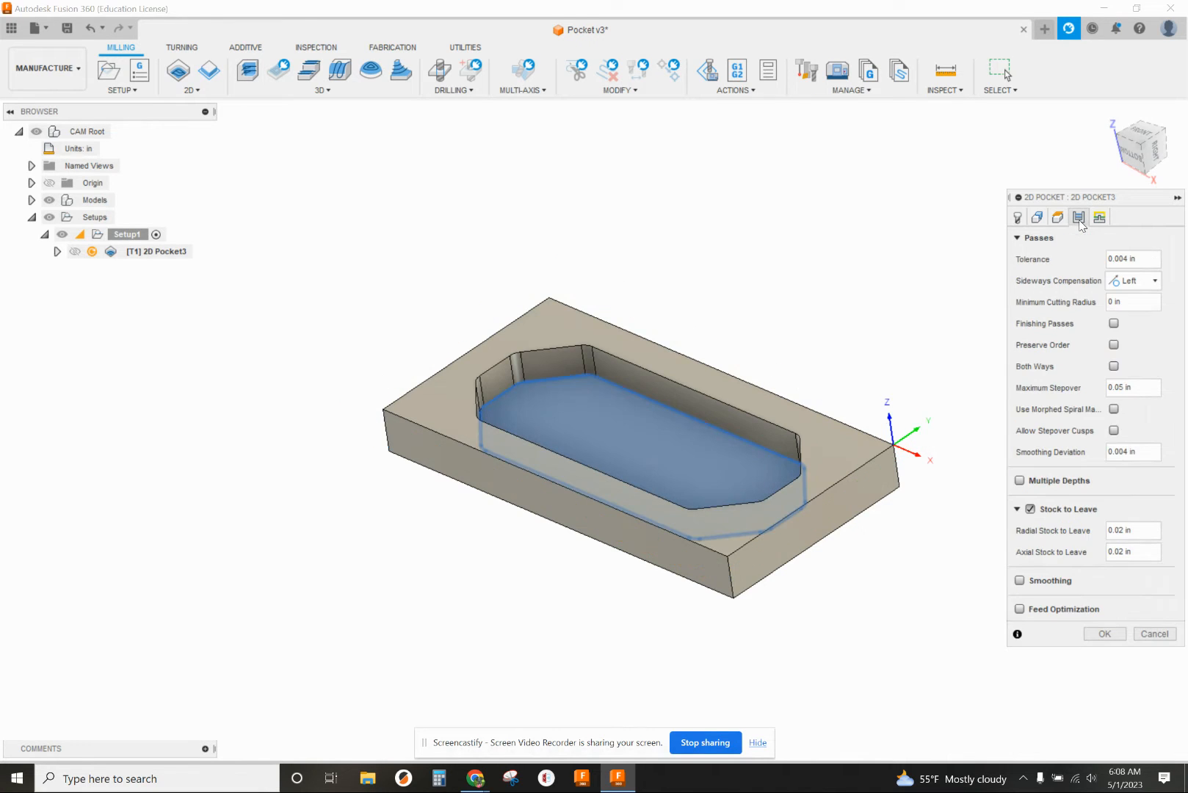
double_click(1120, 530)
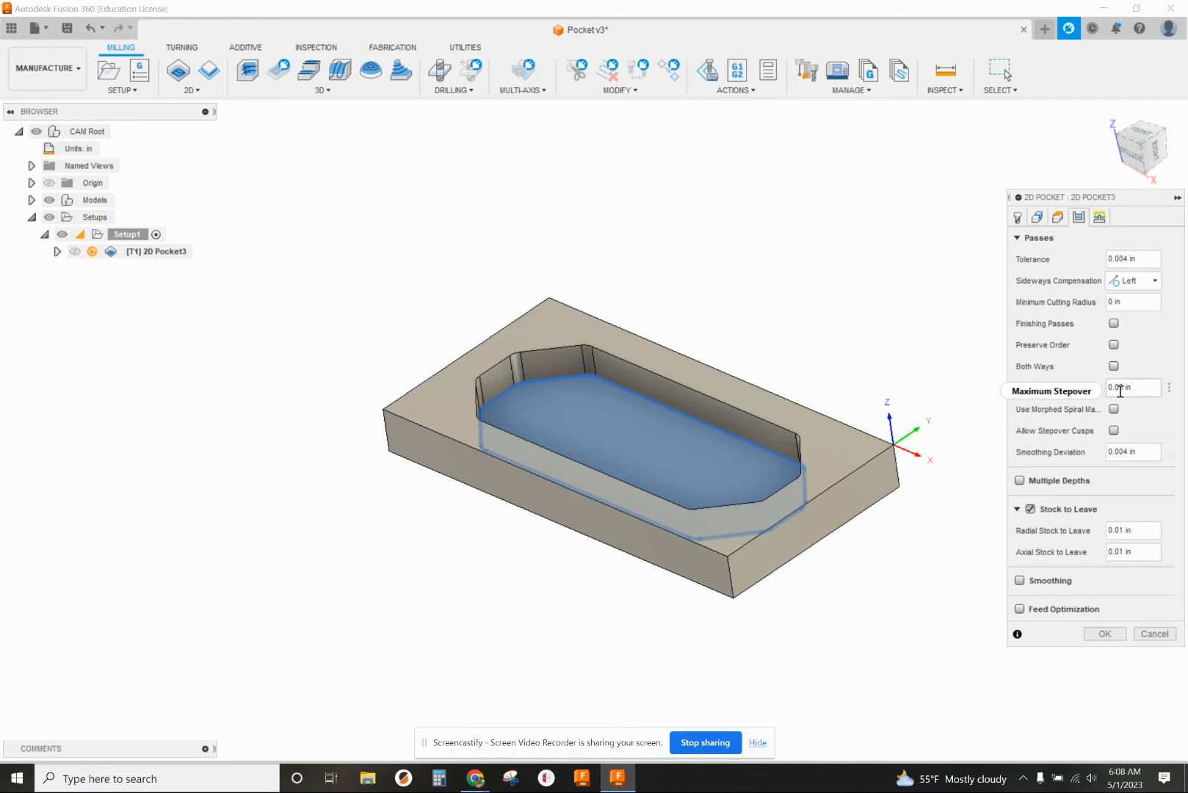
mouse_move(1120, 389)
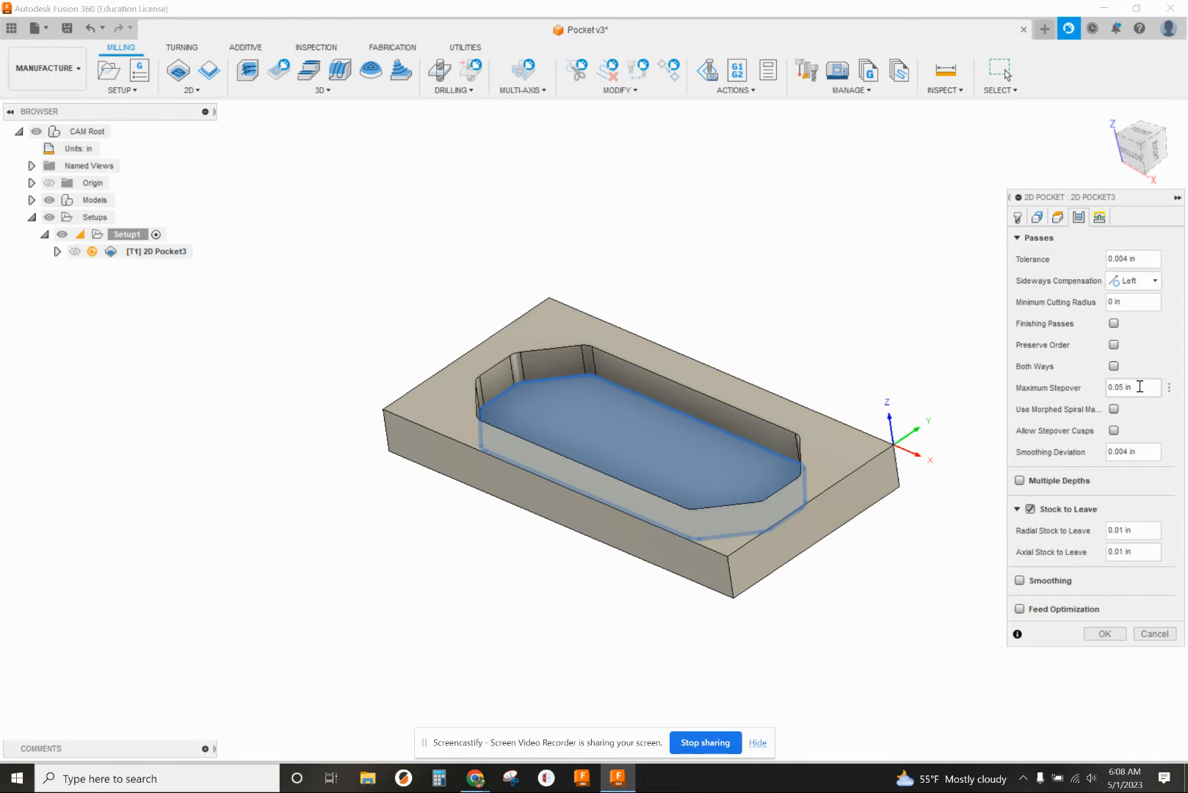
left_click(1117, 387)
mouse_move(1125, 387)
Set the pocket operation's ramp type to Profile and generate the toolpath
left_click(1099, 217)
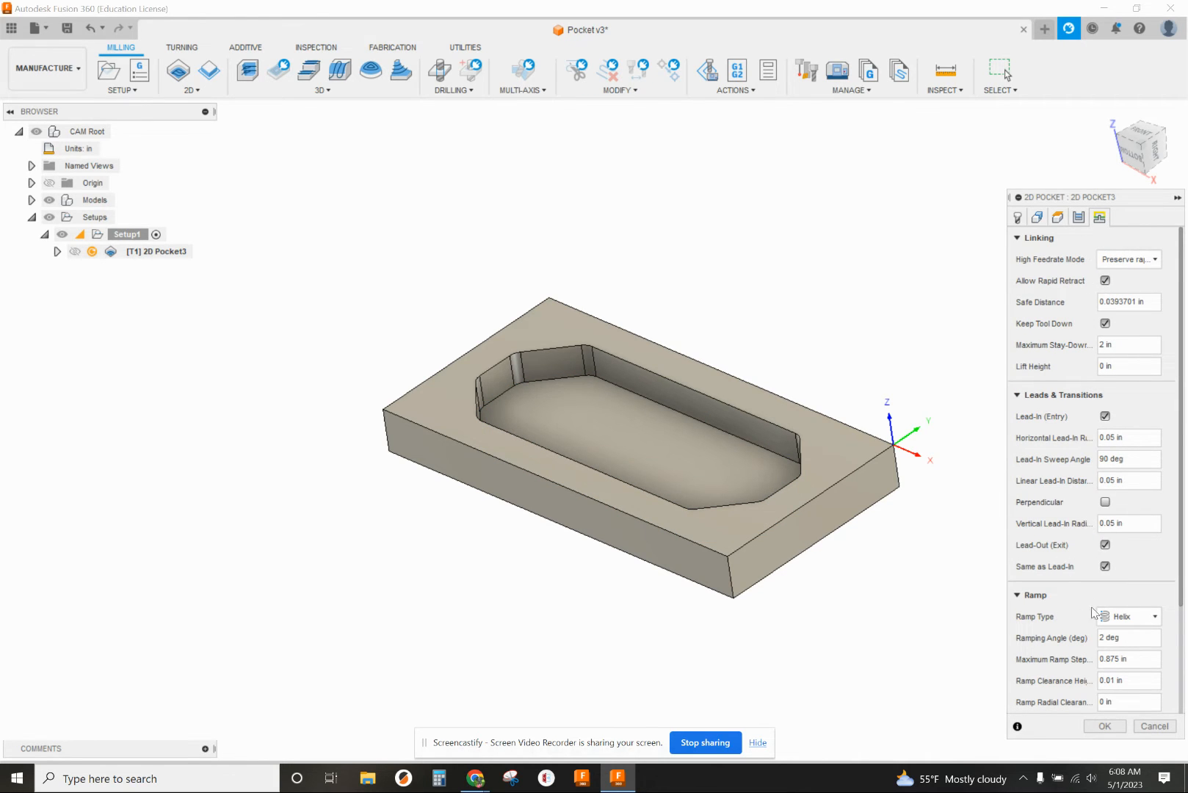
mouse_move(1156, 621)
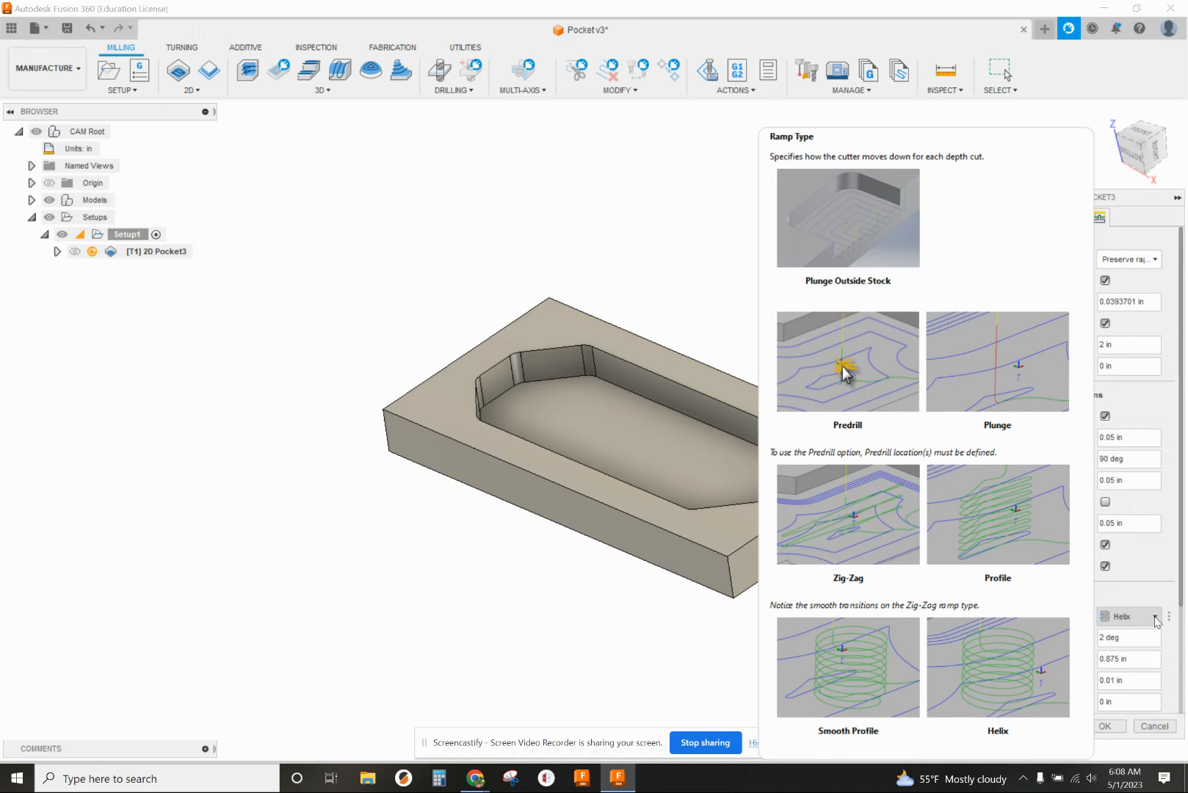
left_click(1156, 618)
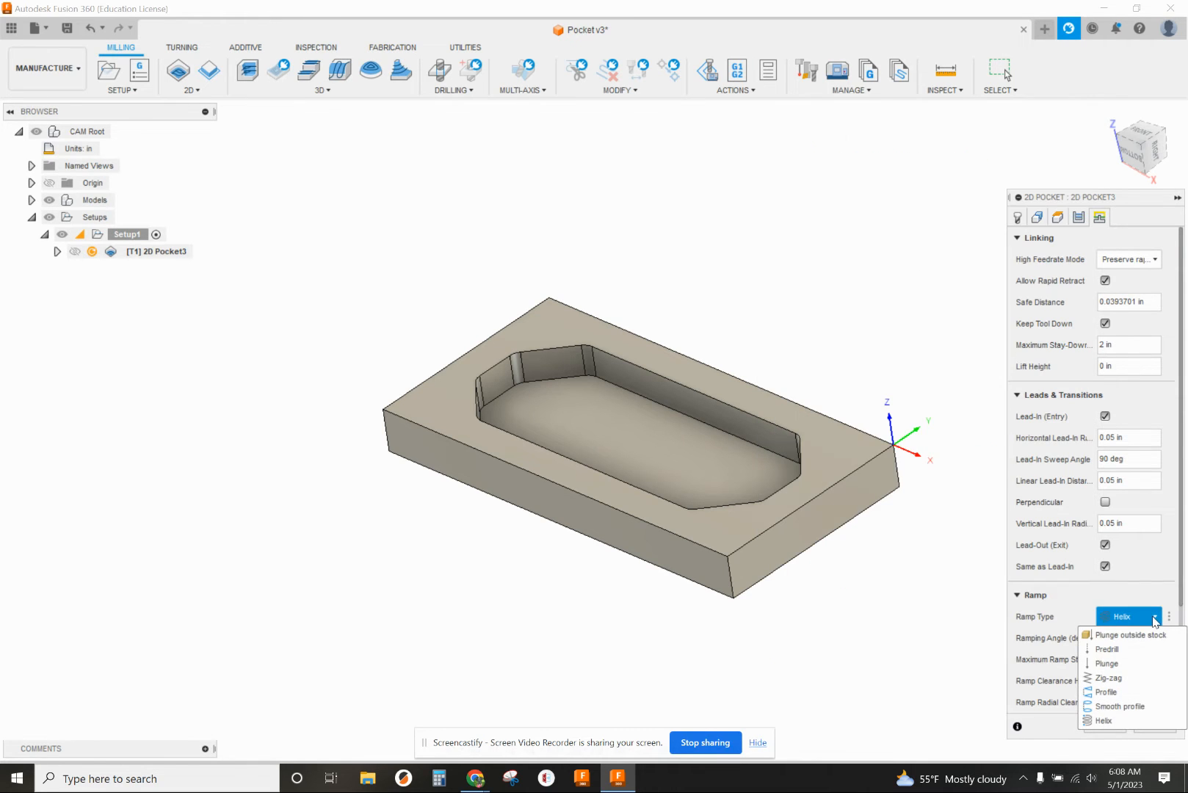
left_click(1113, 695)
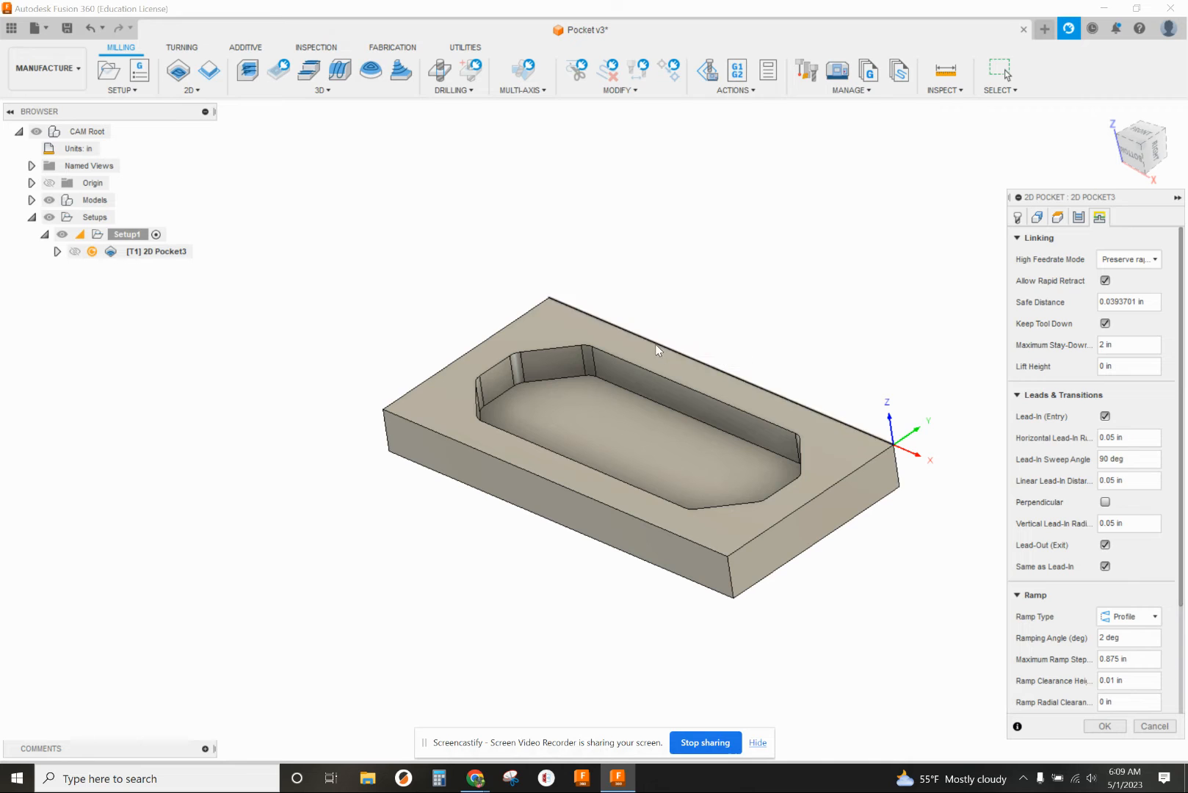
left_click(1108, 727)
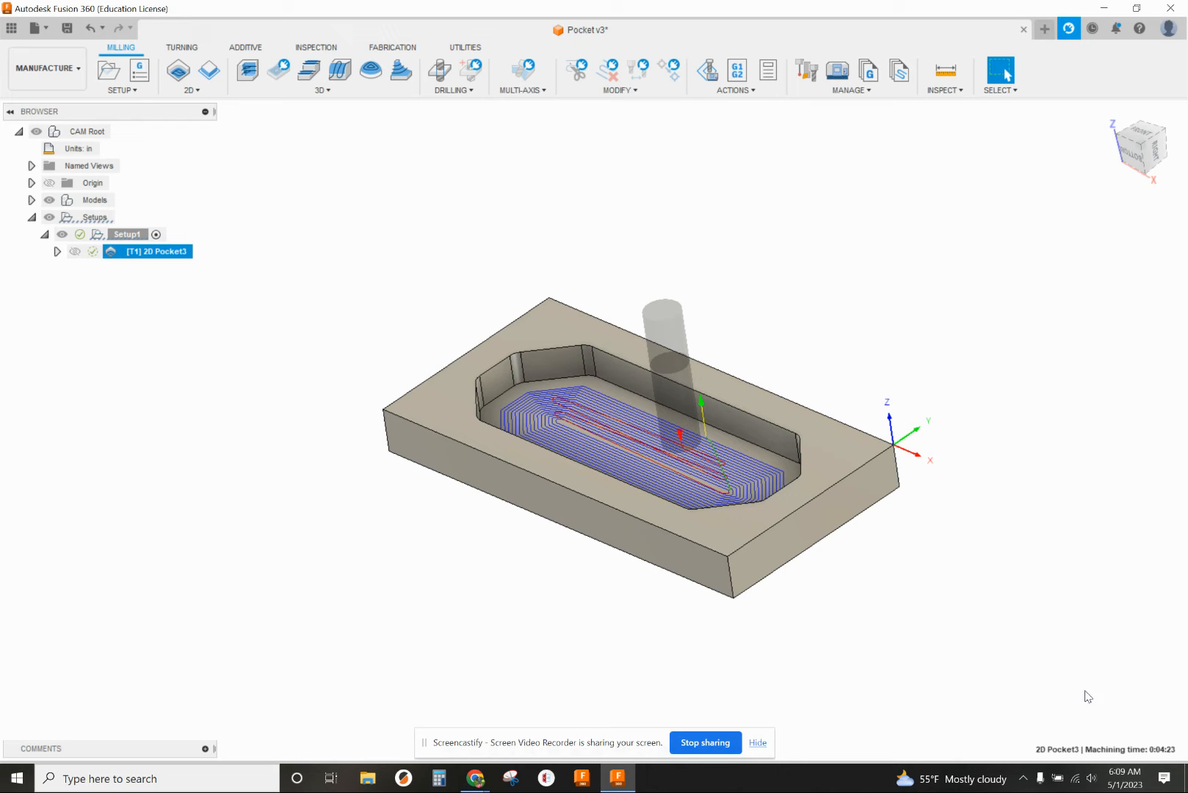
Simulate the pocket toolpath with machine, inspect the machined pocket up close, and exit the simulation
left_click(706, 74)
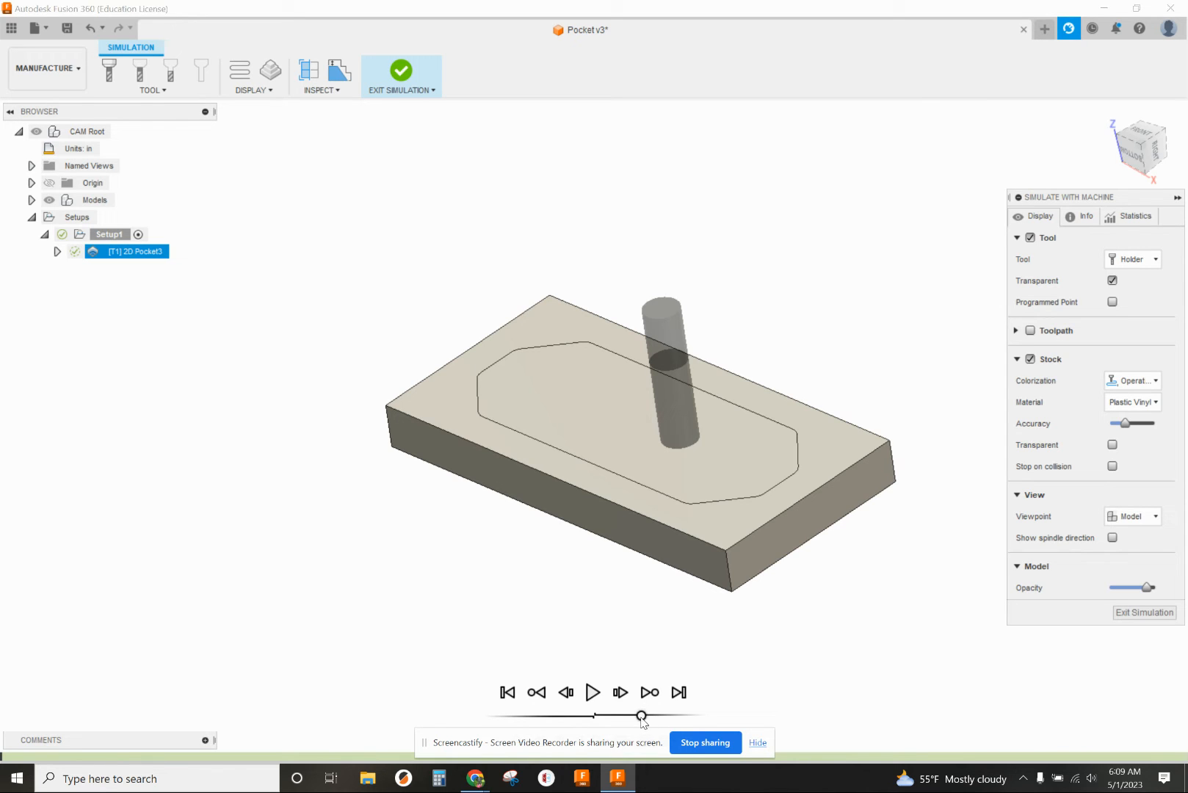
left_click(593, 693)
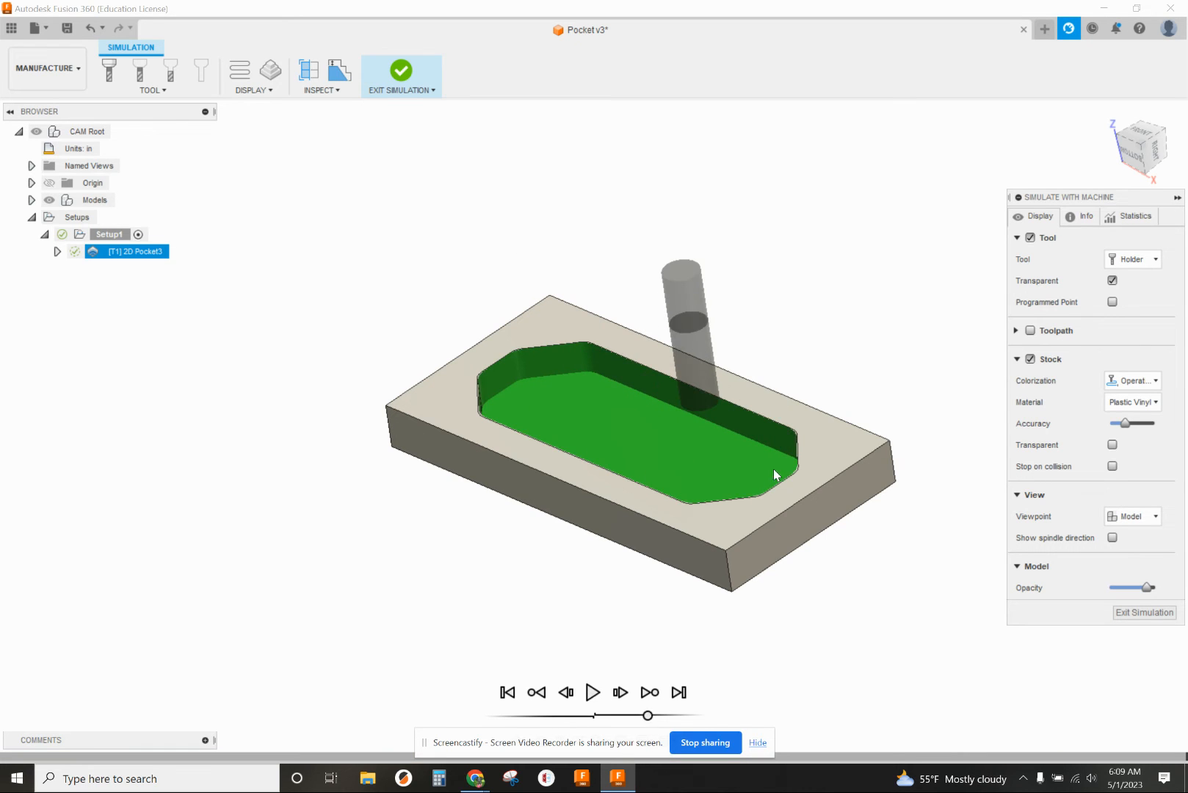
scroll(772, 447, "up", 4)
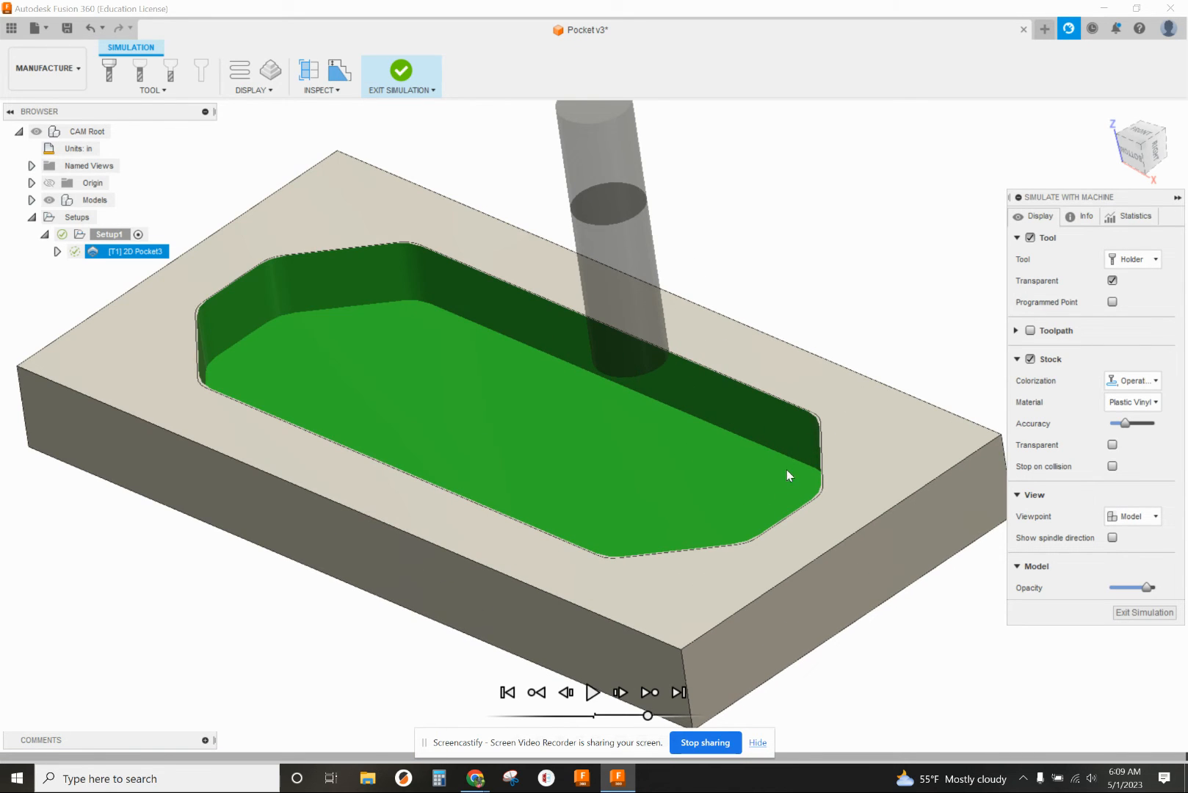
scroll(786, 476, "down", 3)
left_click(1144, 611)
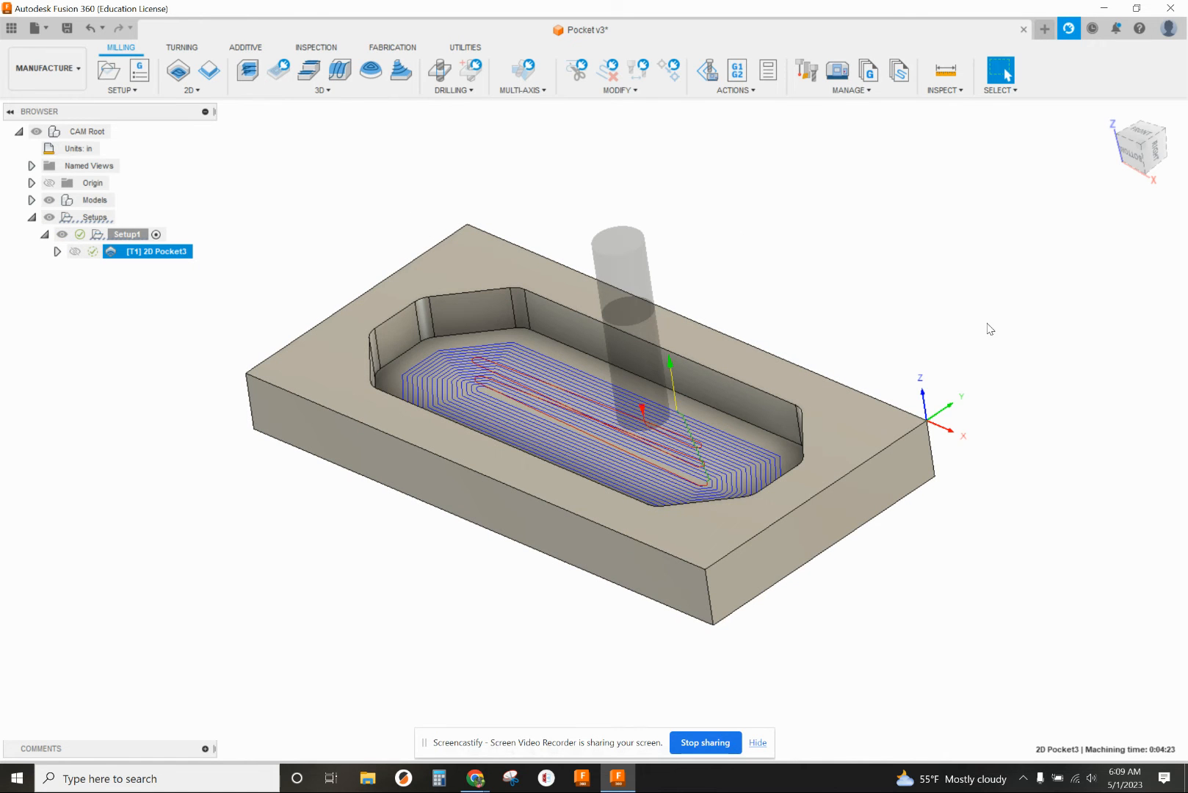
Start a second 2D Pocket operation with the same 1/2 inch flat end mill and select the pocket floor
left_click(260, 142)
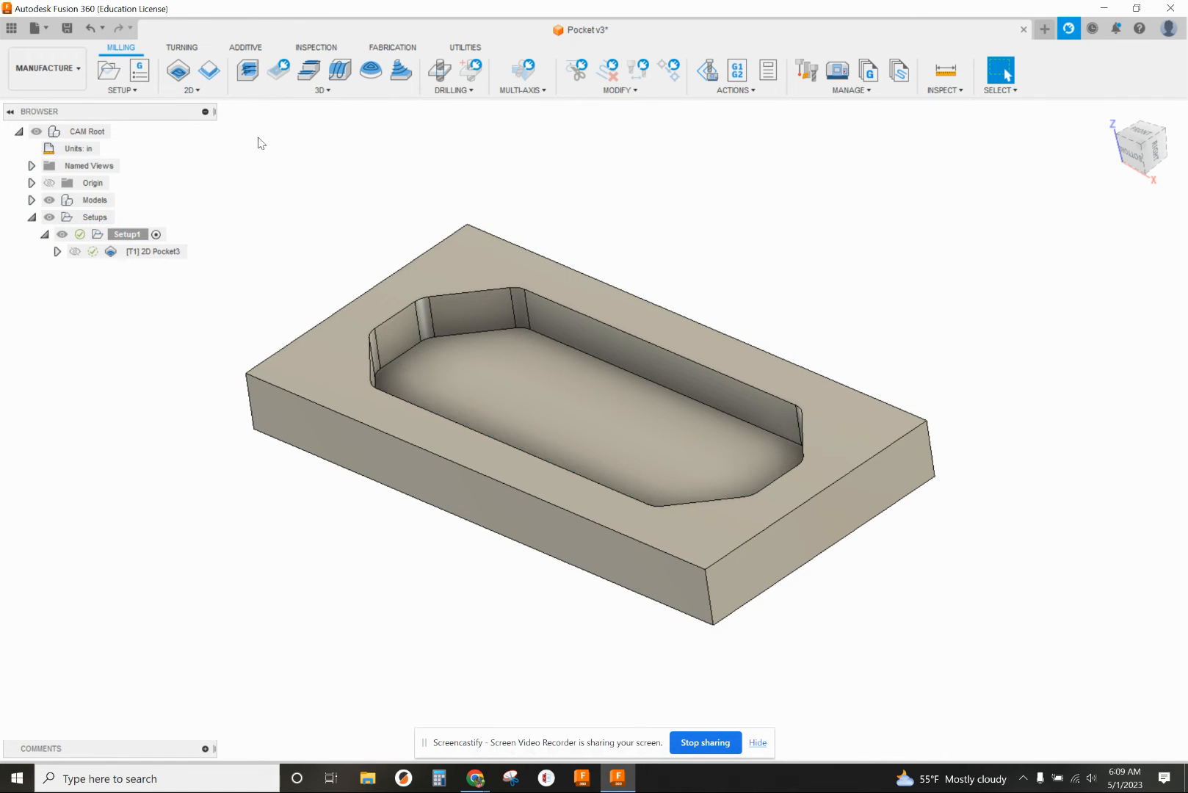
left_click(196, 92)
left_click(197, 120)
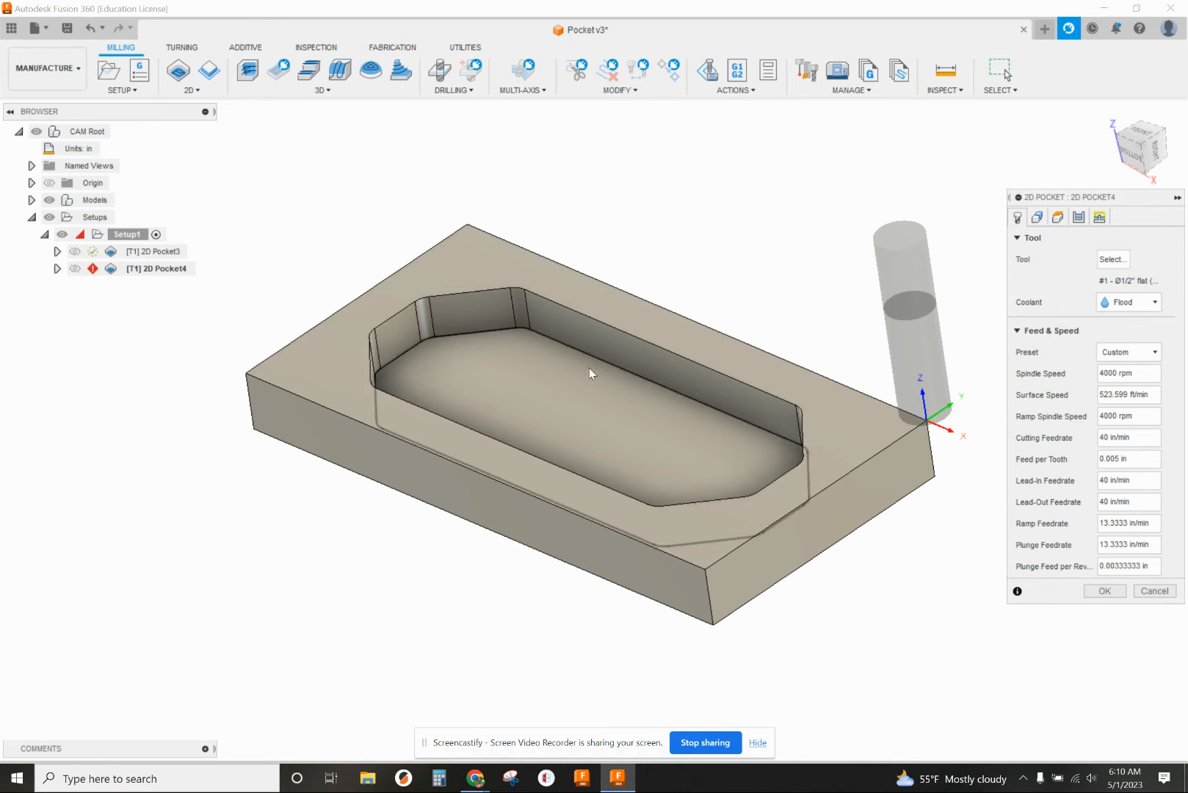
left_click(559, 389)
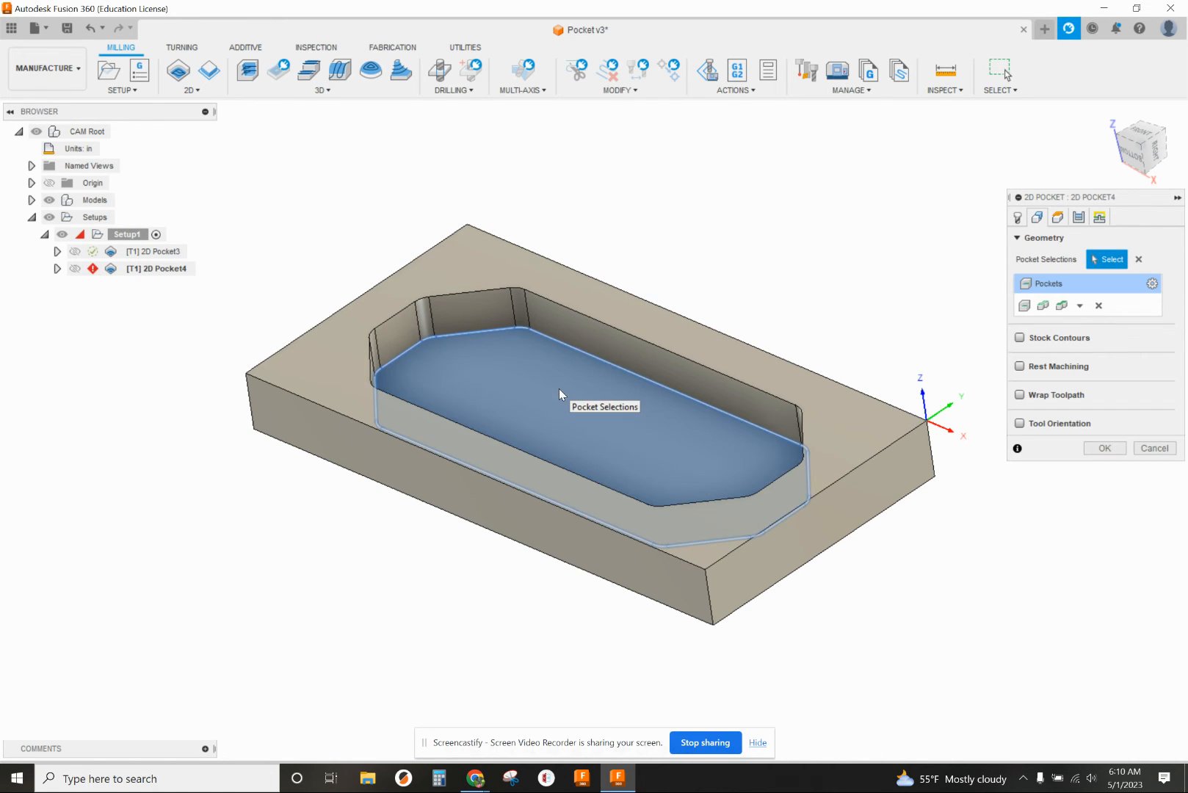
Turn off Stock to Leave for the second pocket operation and check its maximum stepover
left_click(1079, 217)
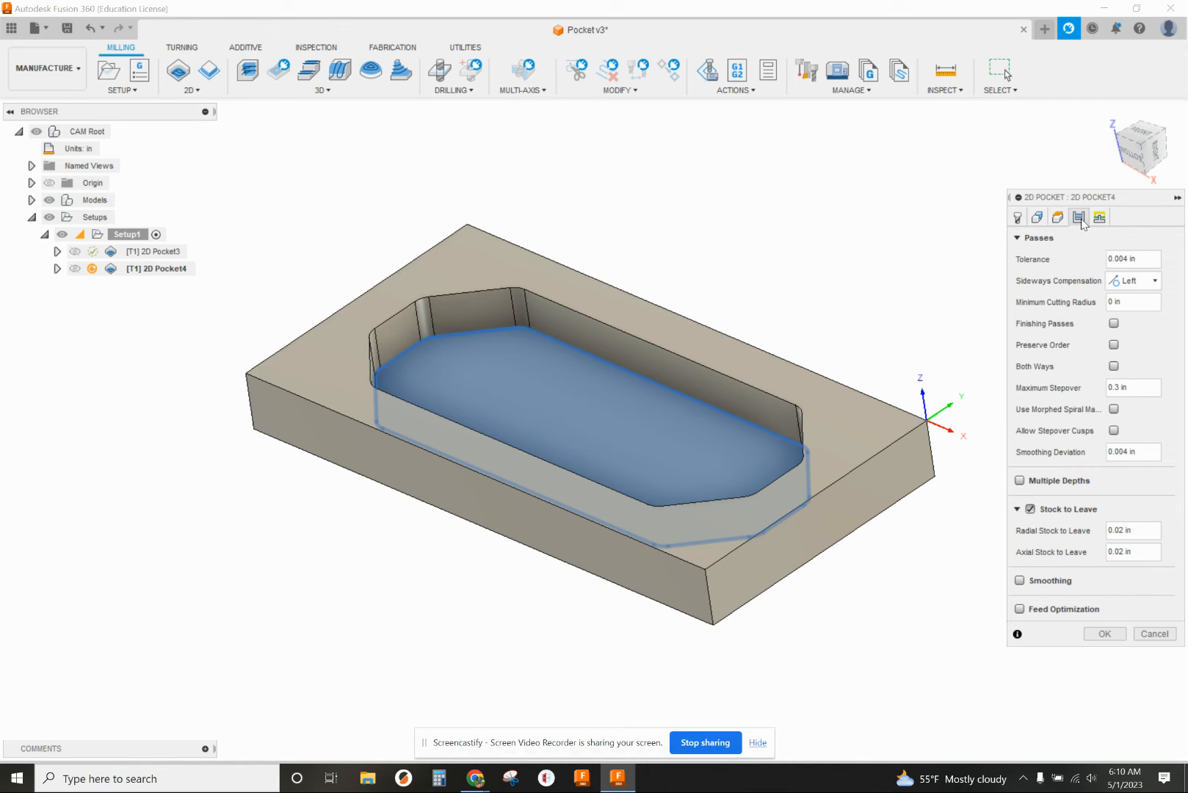
left_click(1031, 509)
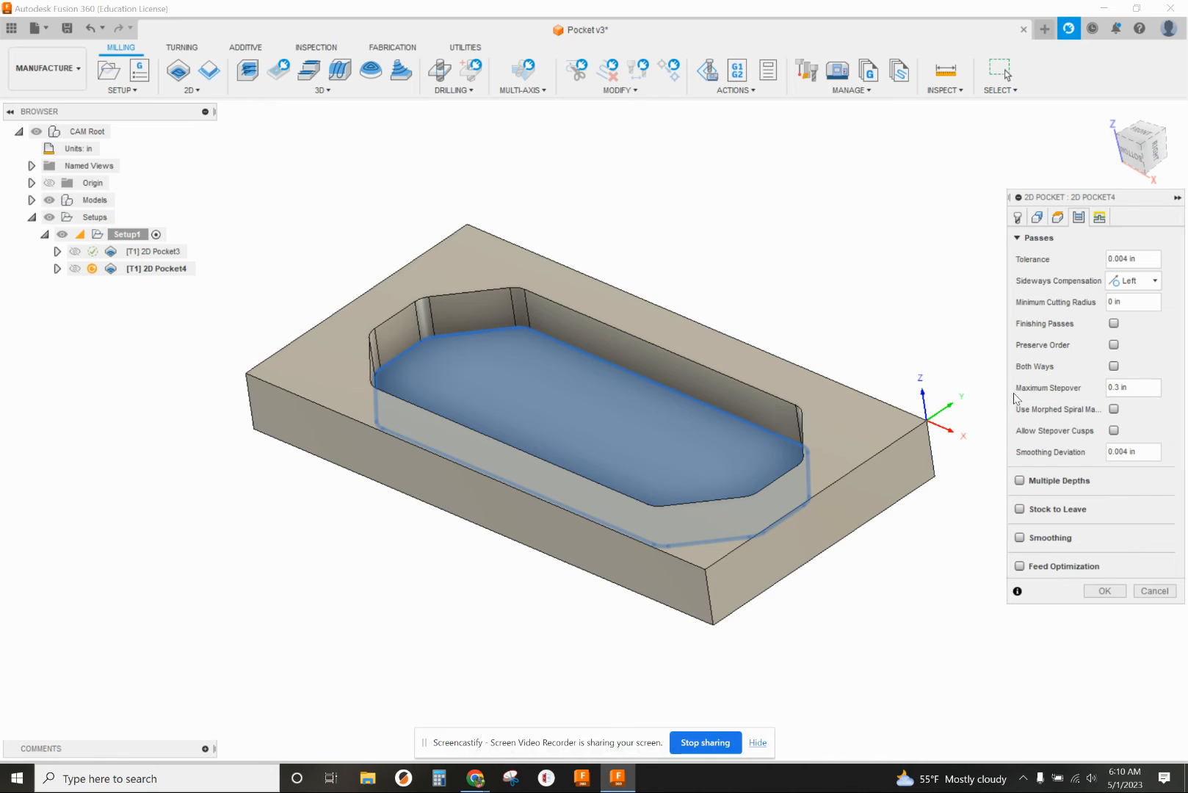
mouse_move(1119, 389)
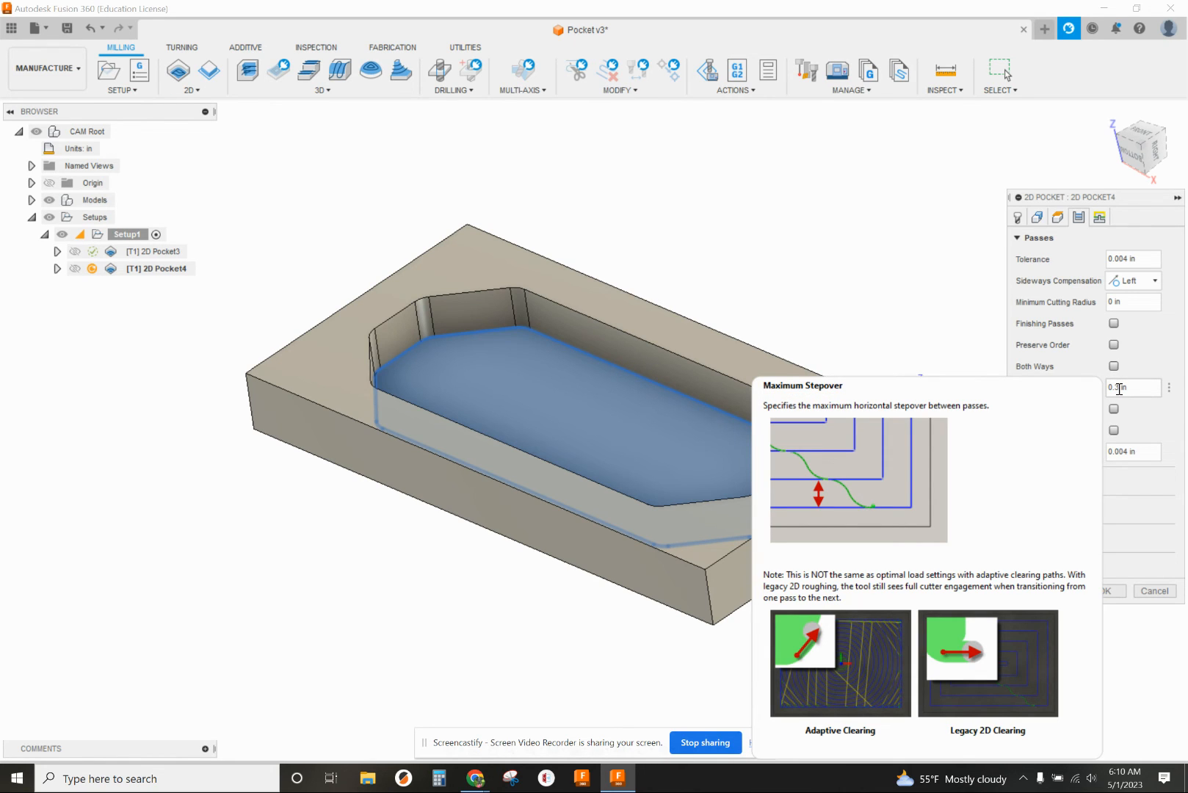
Set the second pocket operation's ramp type to Plunge
left_click(1099, 218)
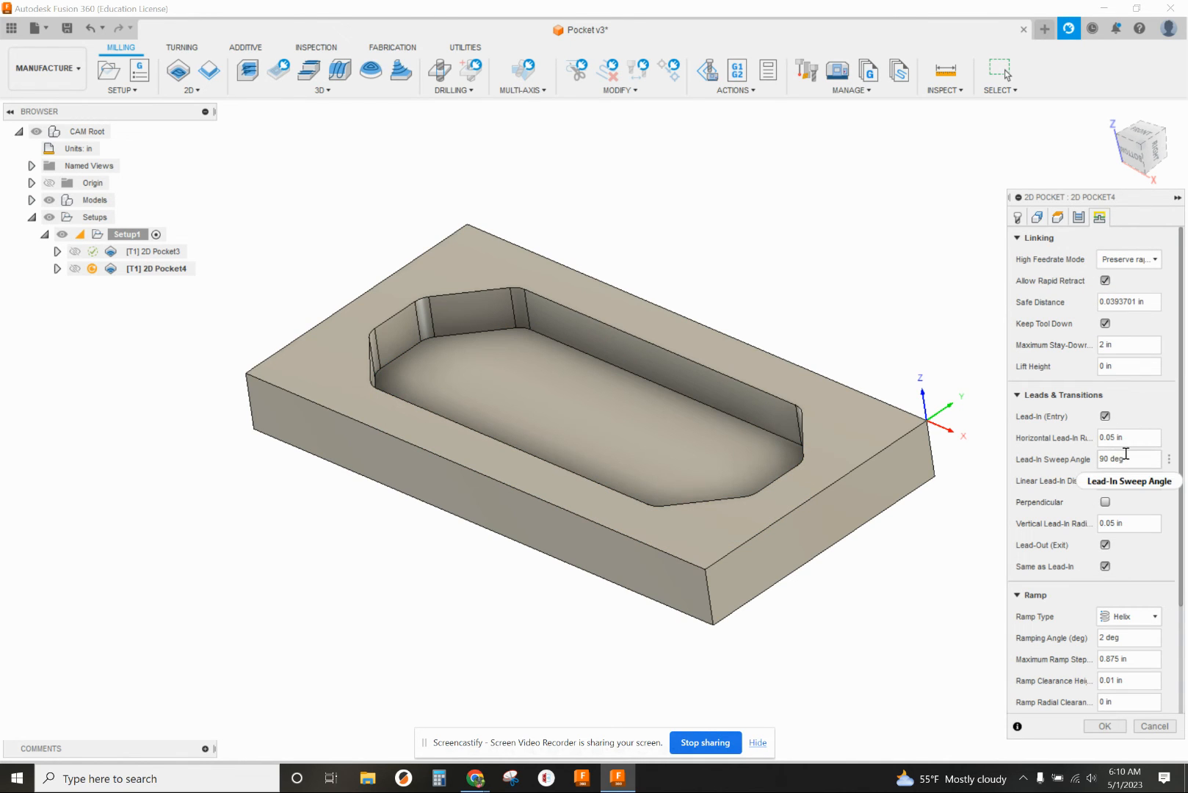
left_click(1139, 614)
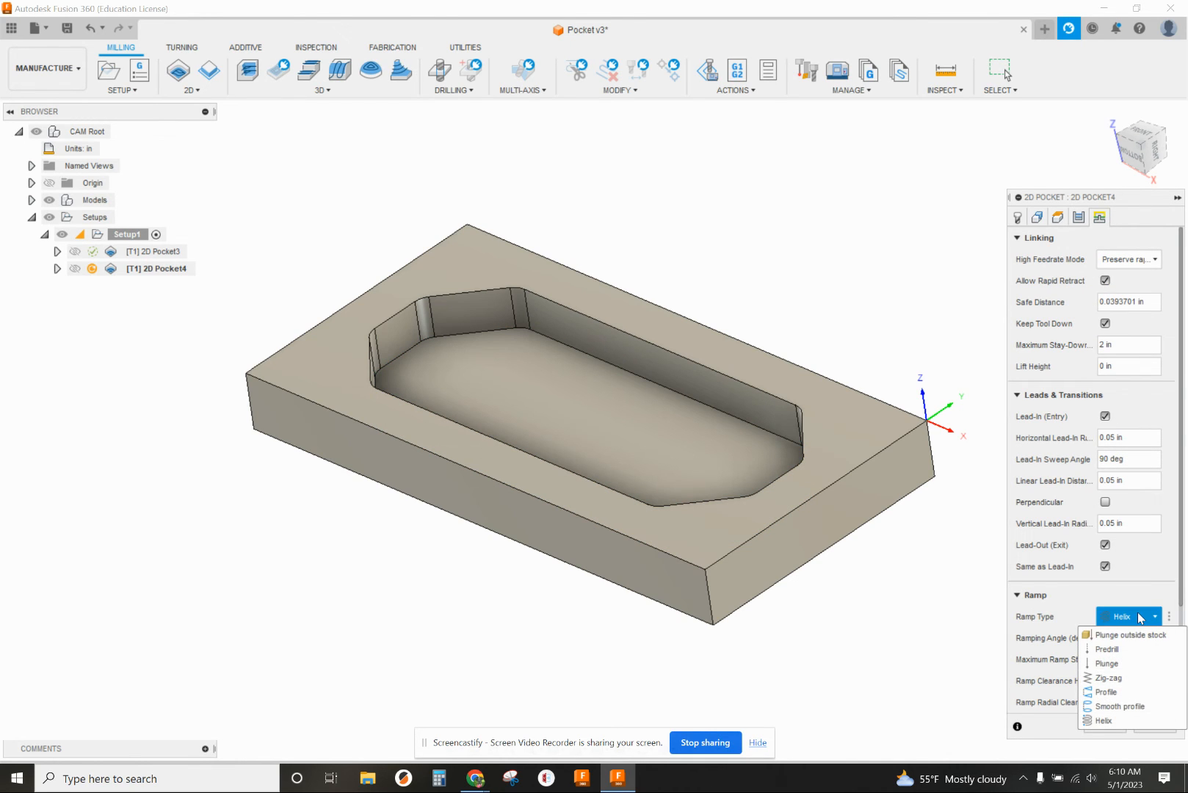
left_click(1135, 667)
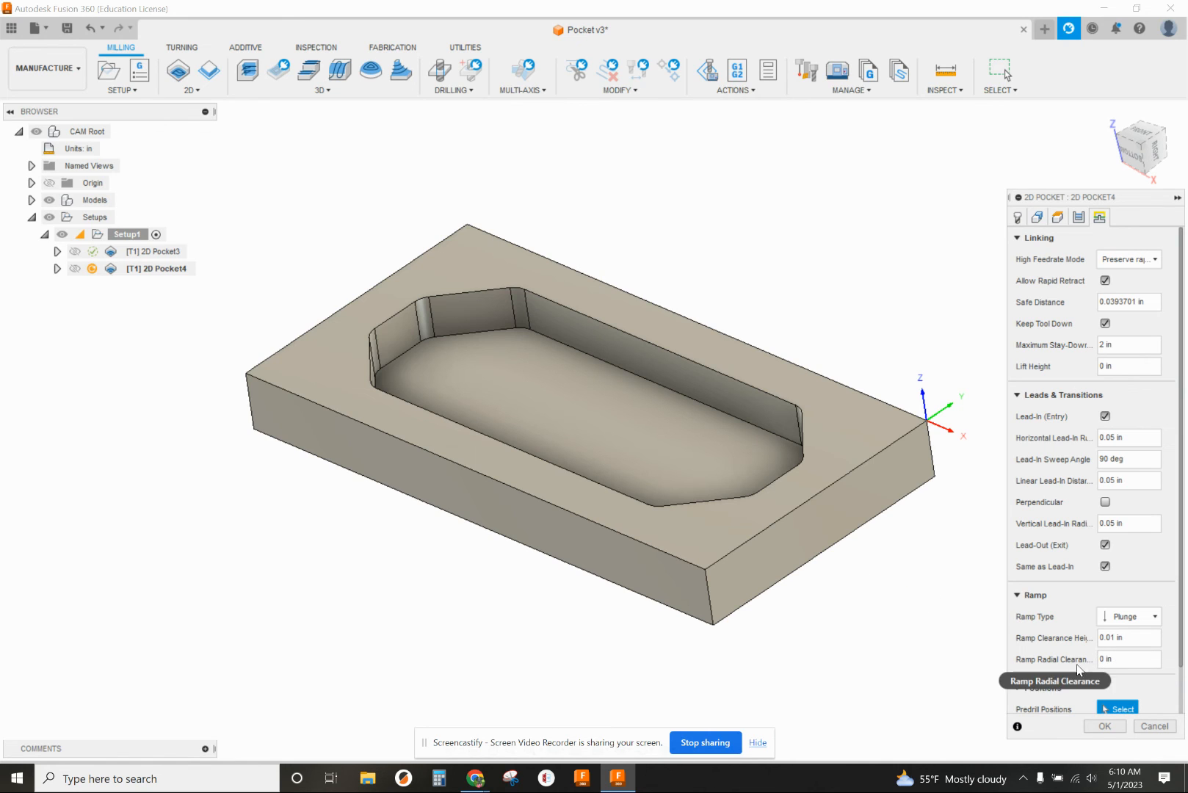
Accept the second pocket operation's settings to generate its toolpath and inspect the toolpath around the tool entry
scroll(1096, 655, "down", 2)
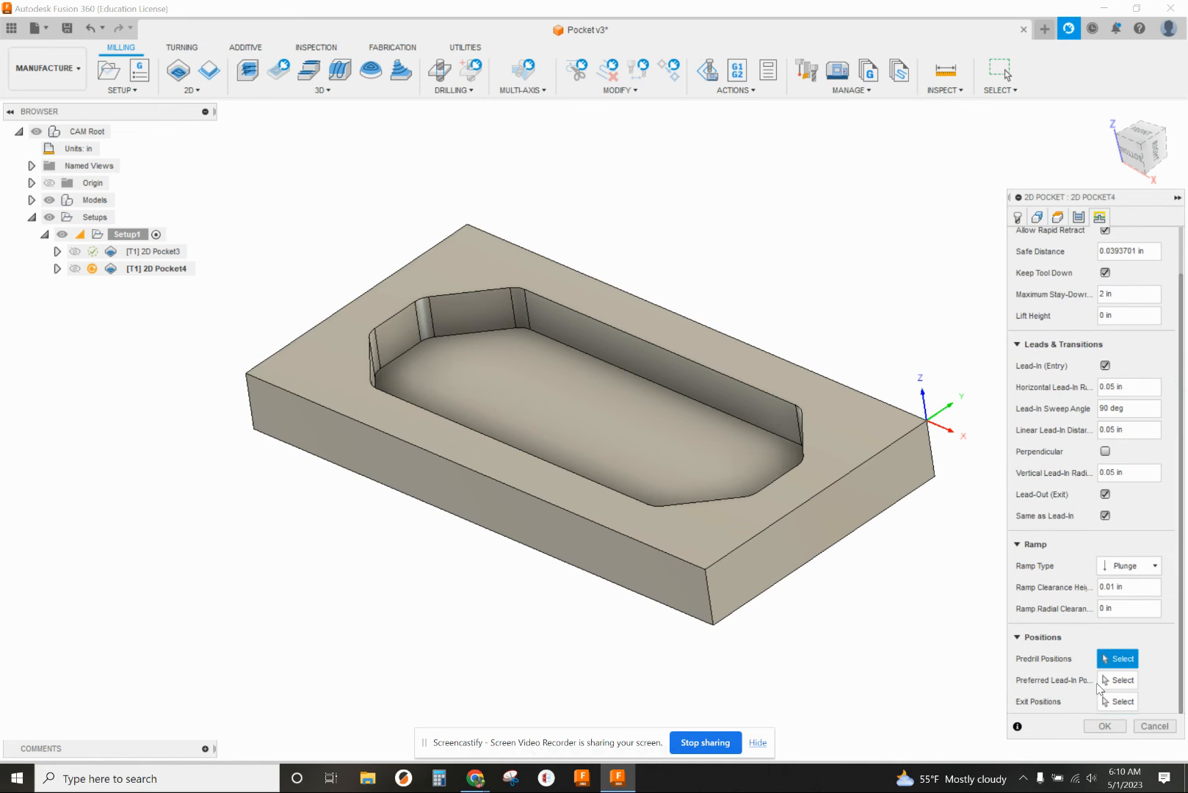
left_click(1103, 726)
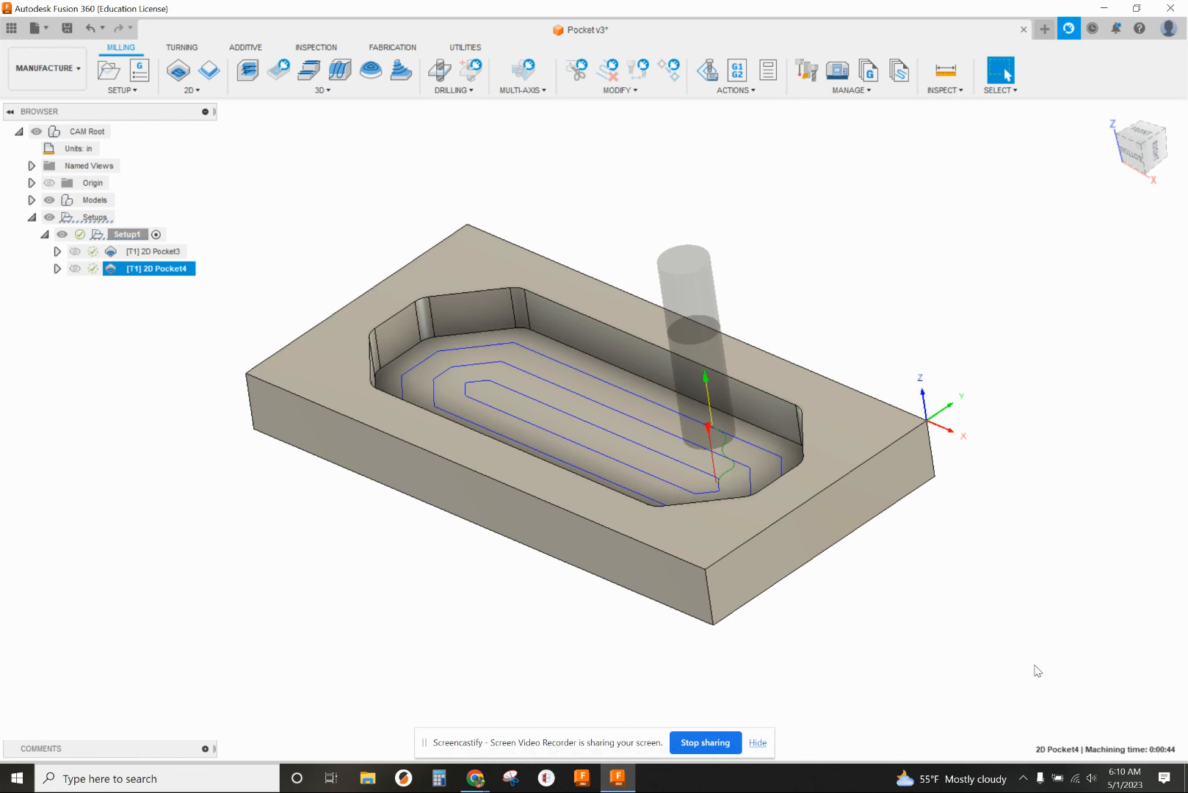
scroll(805, 488, "up", 6)
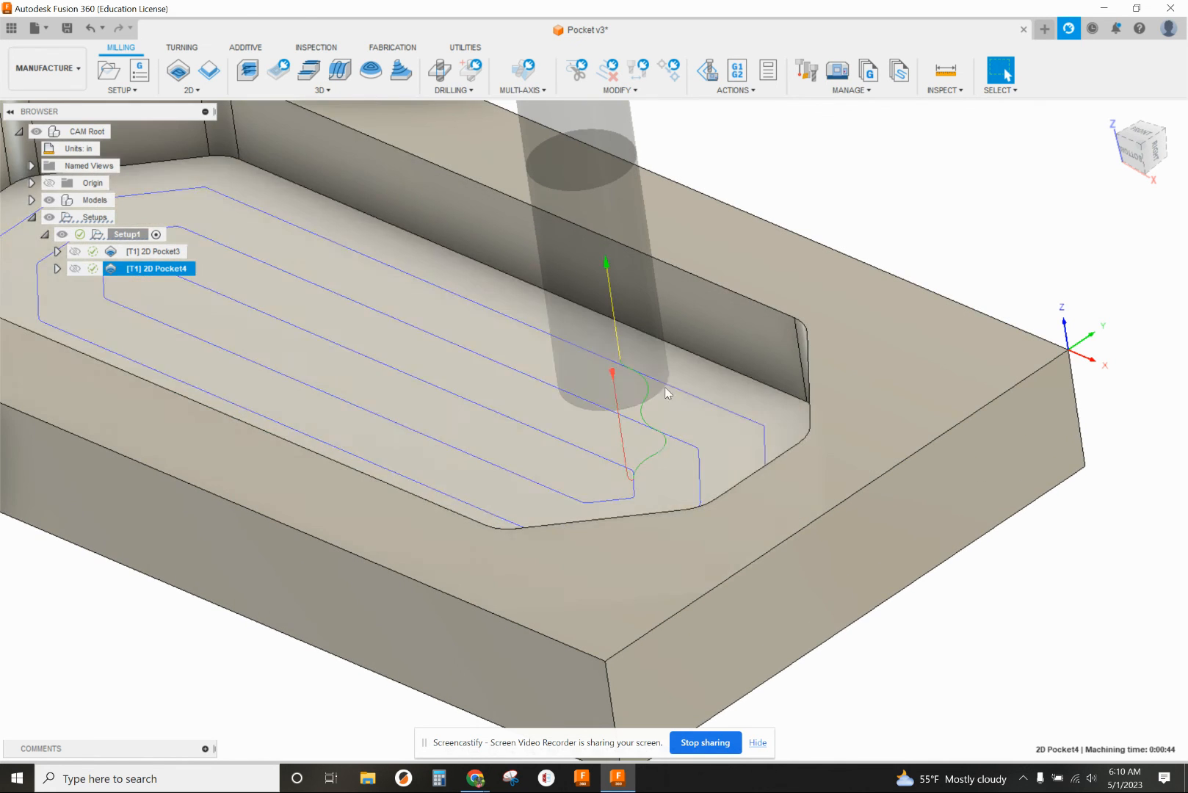
scroll(688, 400, "down", 5)
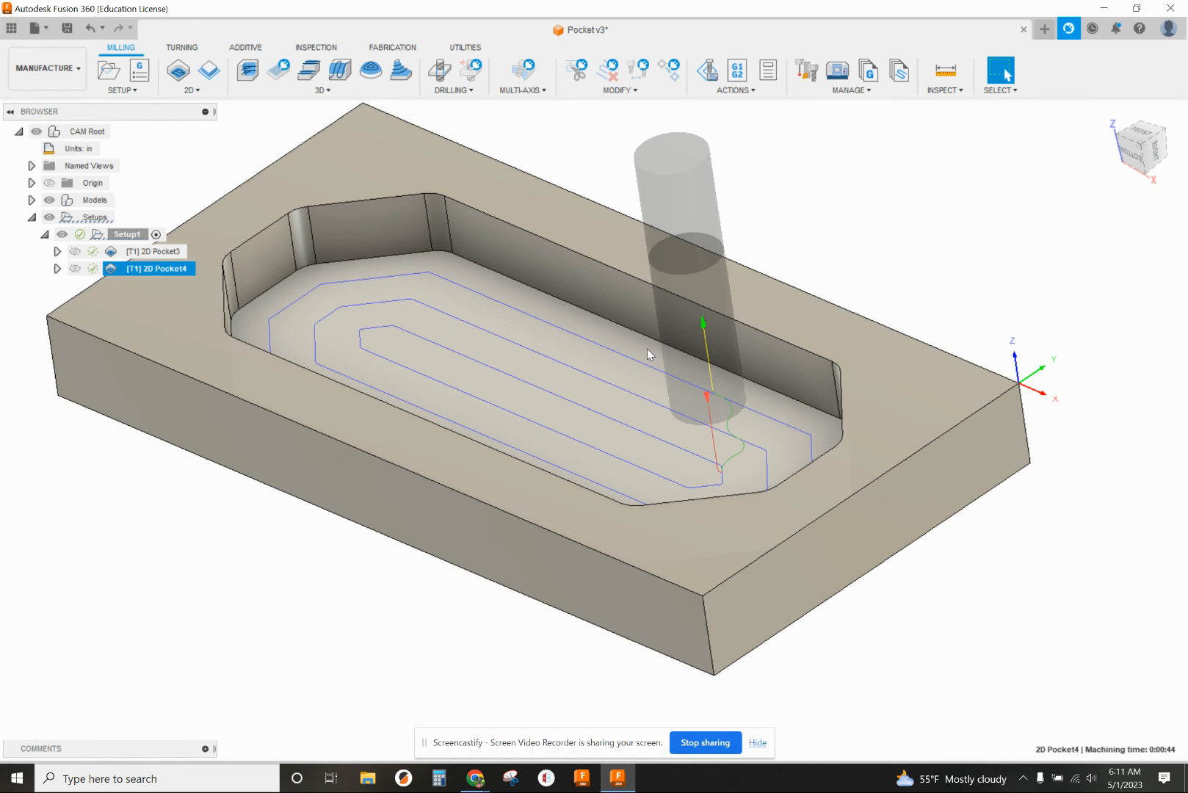
Simulate all of Setup1 with machine, adjusting the playback speed while both pocket operations run, and exit the simulation
left_click(108, 235)
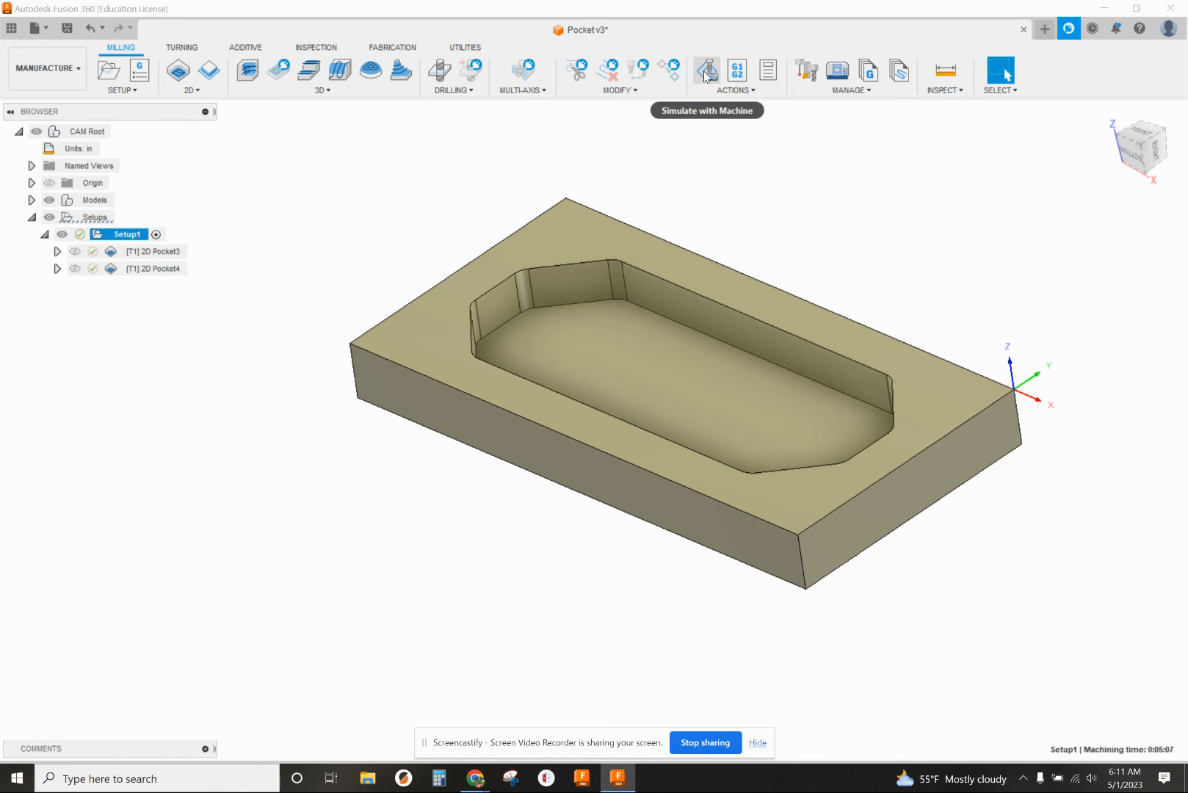
left_click(707, 71)
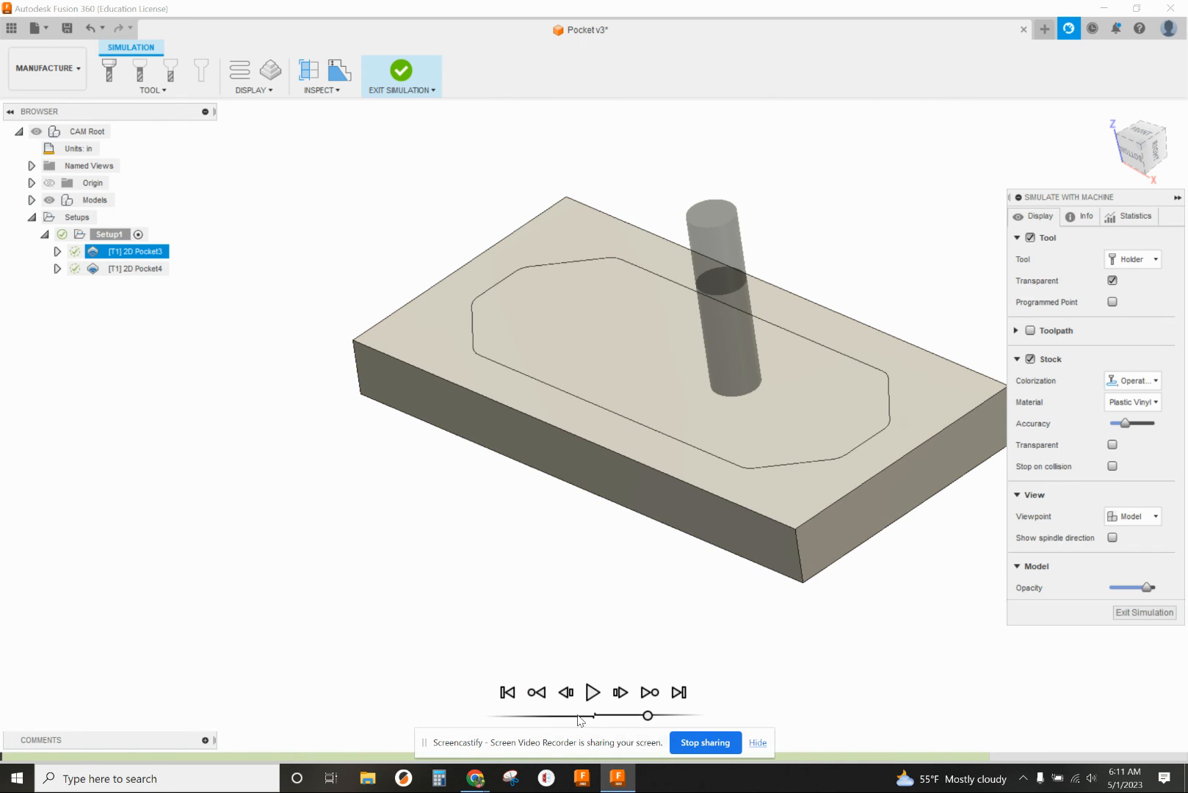
left_click(592, 692)
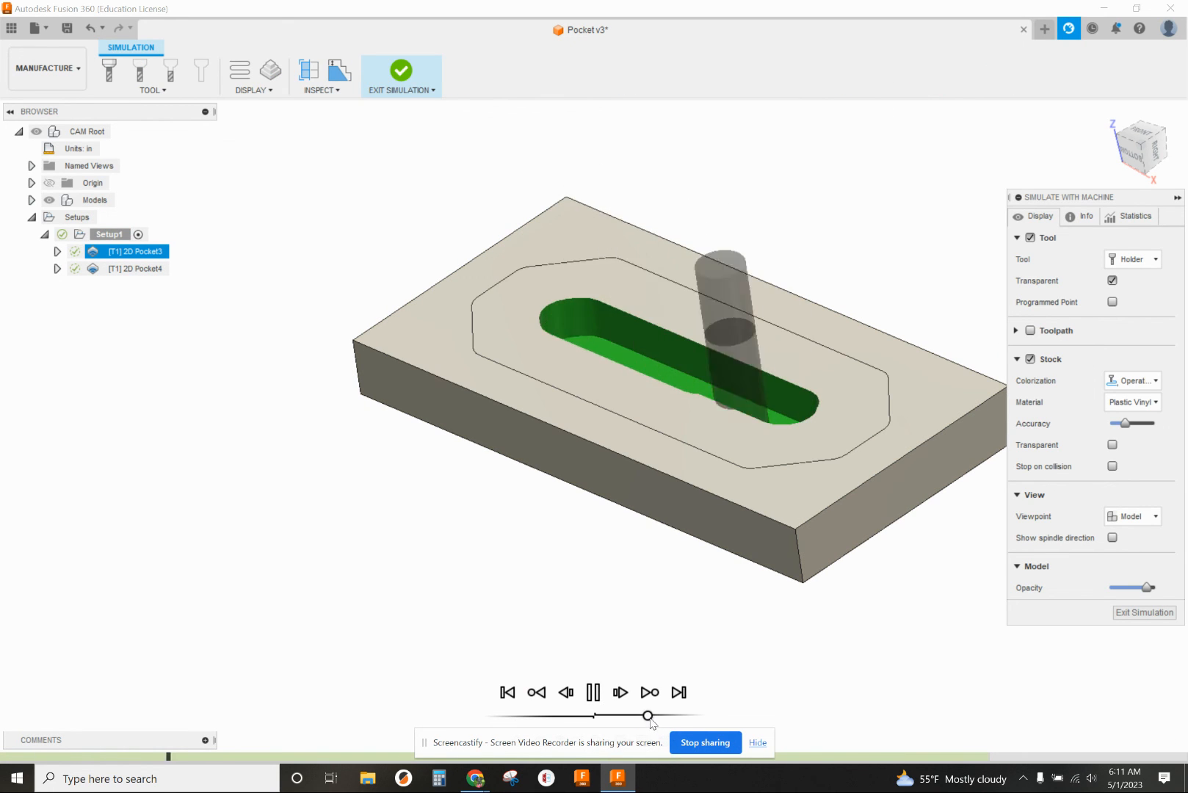
left_click_drag(647, 715, 636, 726)
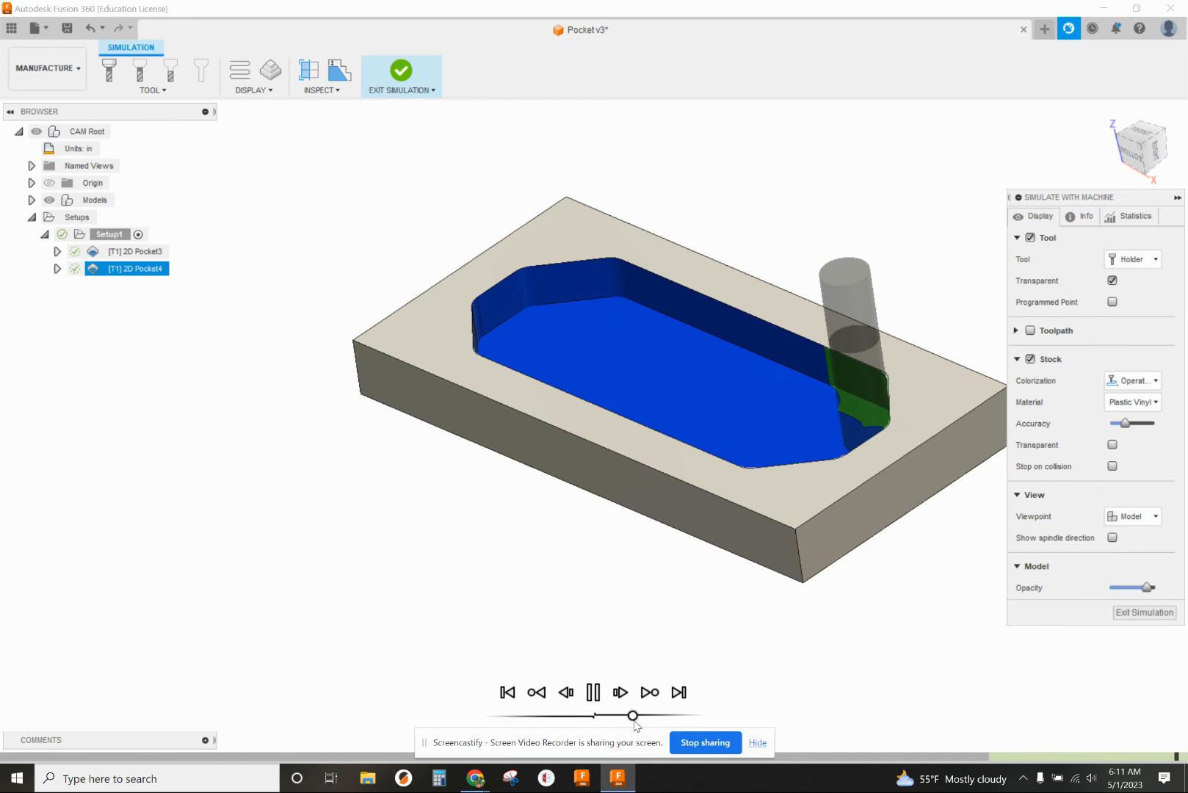
left_click(633, 717)
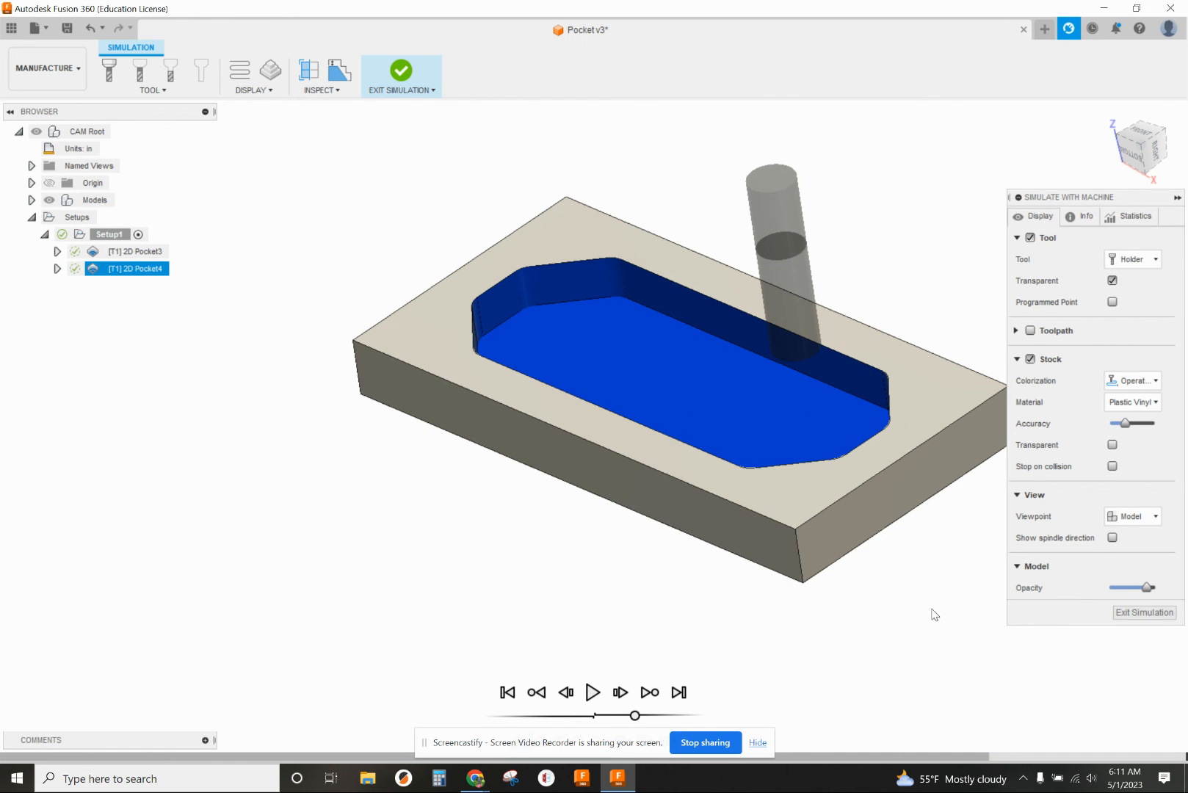
mouse_move(932, 615)
middle_mouse_down("shift")
mouse_move(934, 565)
mouse_move(918, 596)
middle_mouse_up("shift")
left_click(1145, 613)
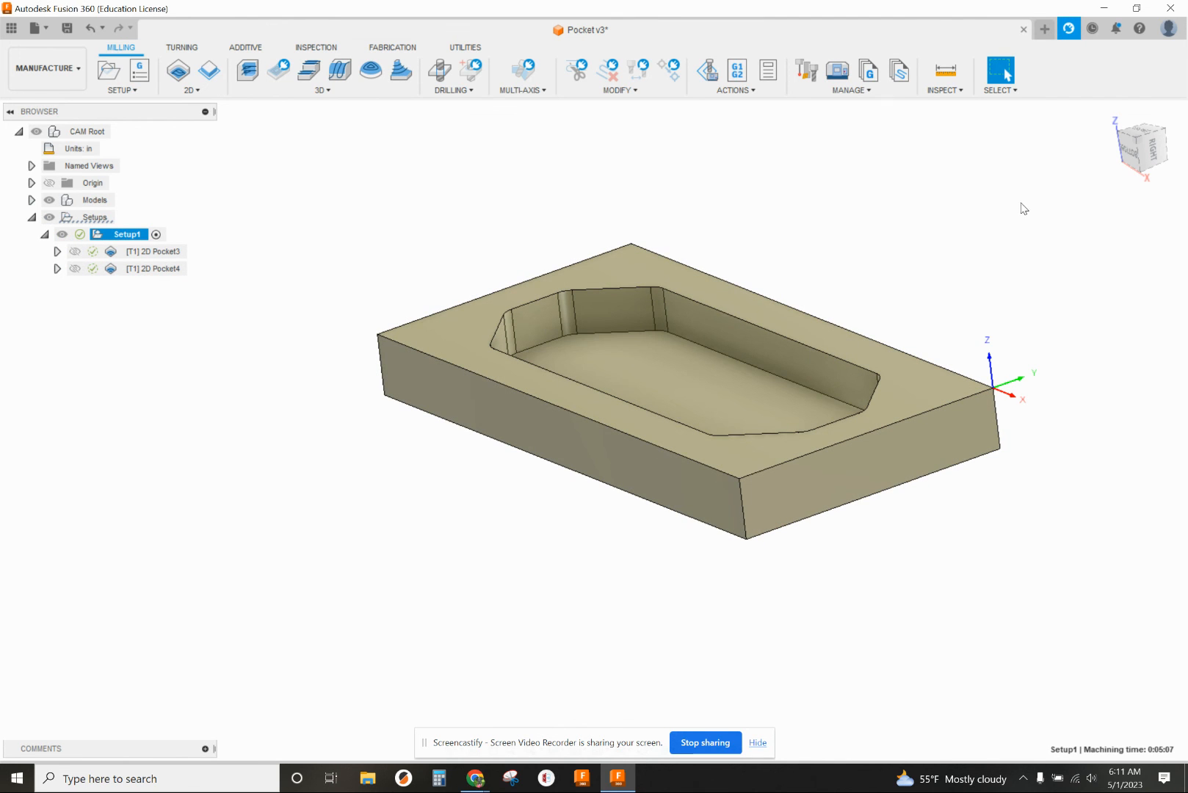